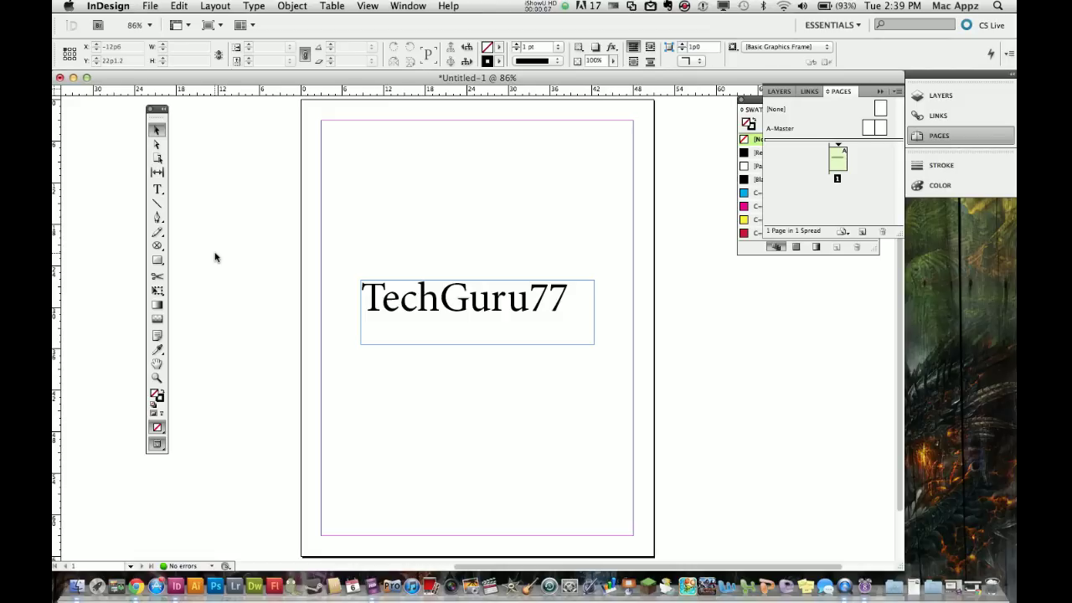
Double-click the 72 pt Minion Pro 'TechGuru77' frame to edit its text.
double_click(401, 295)
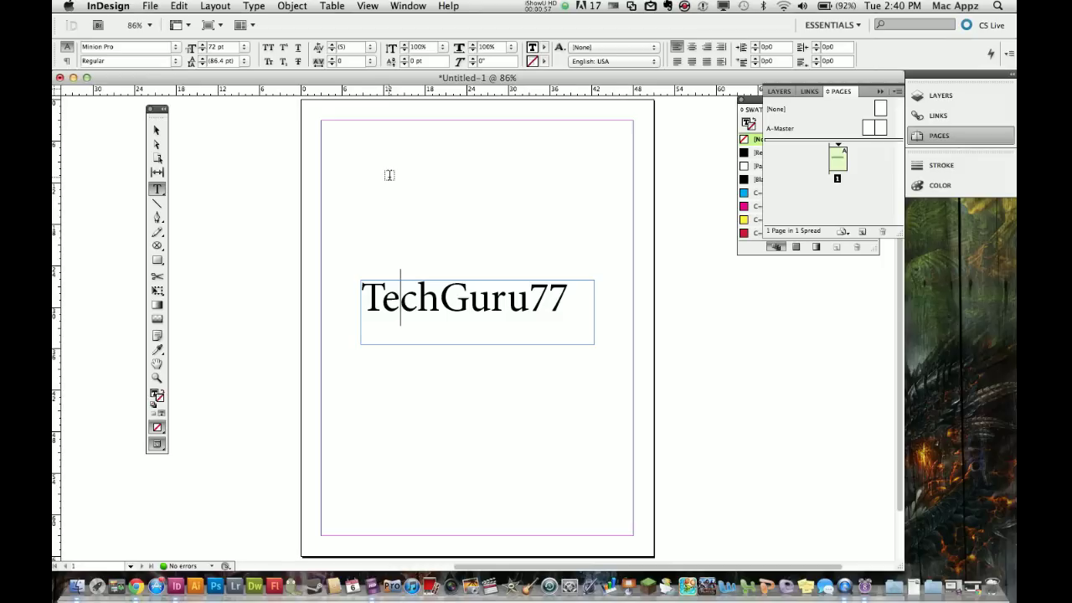
Select the whole word TechGuru77 in its frame.
left_click(409, 327)
left_click(157, 129)
left_click(413, 305)
double_click(419, 295)
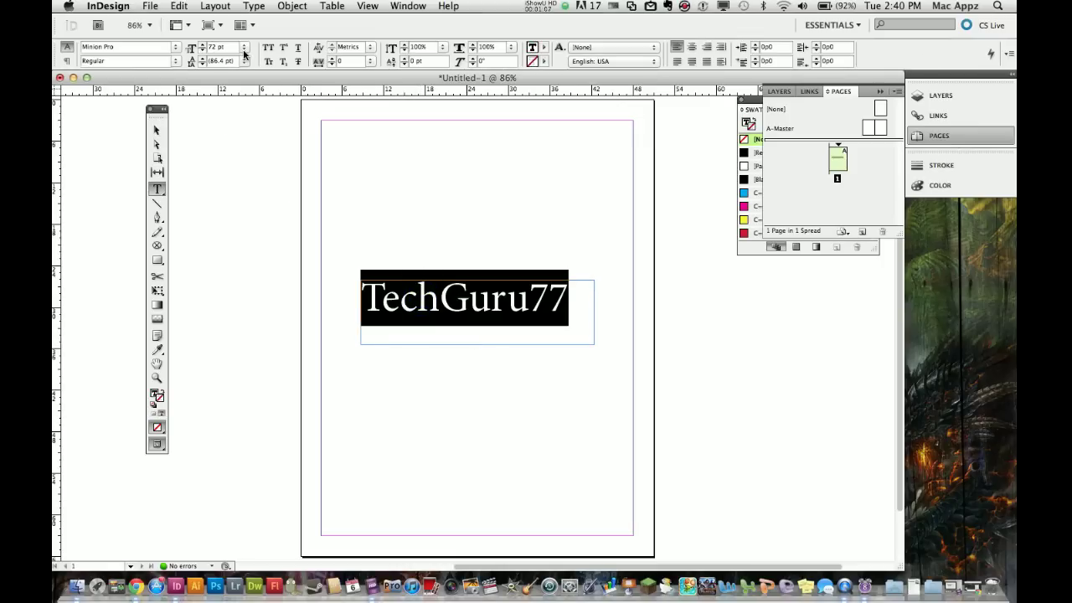
Set TechGuru77 to 73 pt font size with 73 pt leading.
left_click(201, 45)
left_click(199, 45)
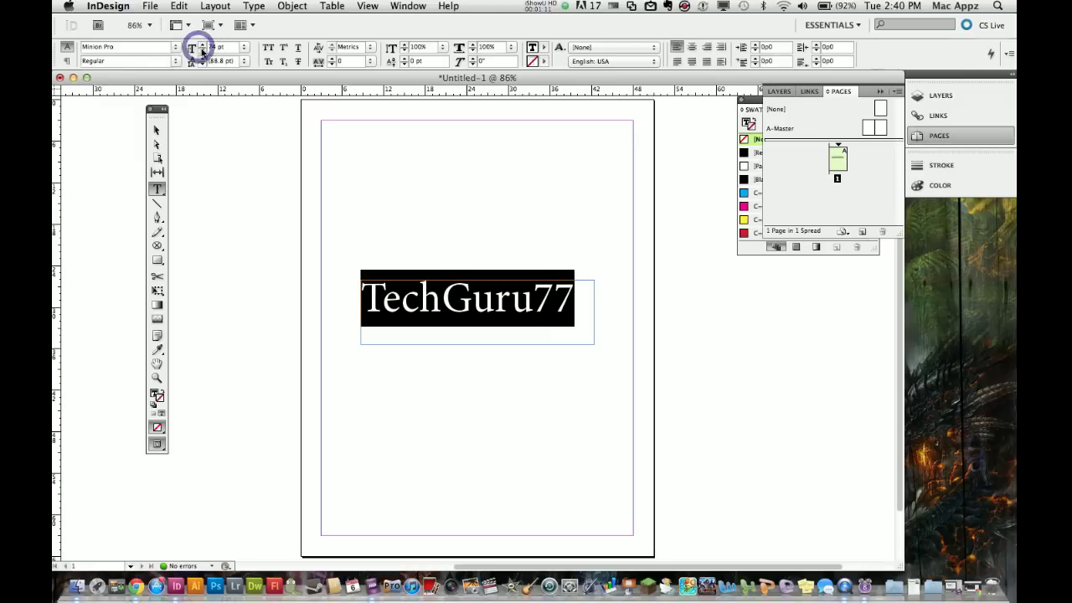
left_click(202, 51)
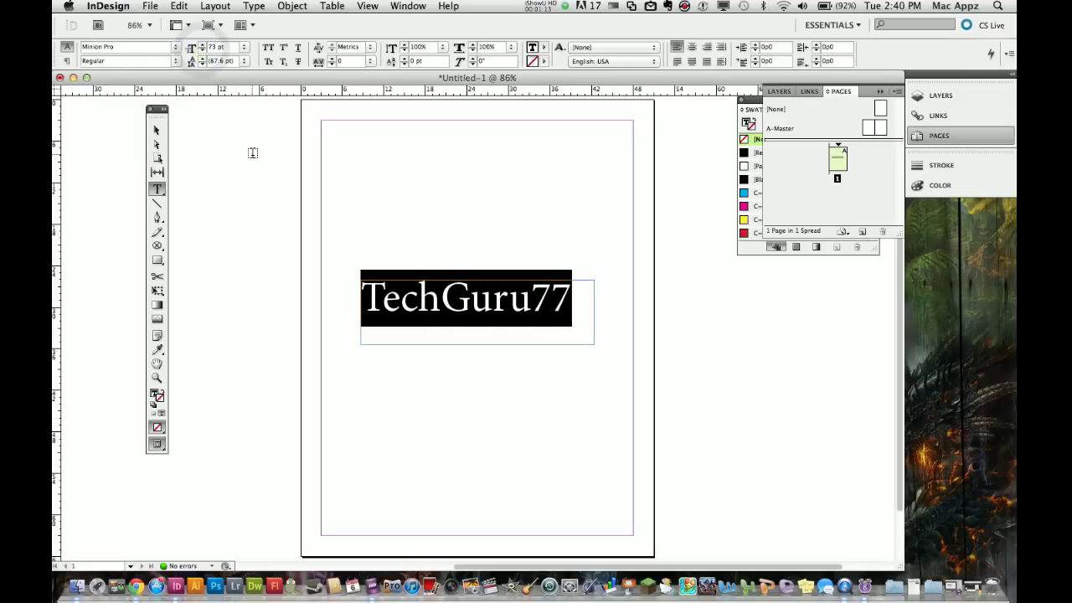
left_click(199, 63)
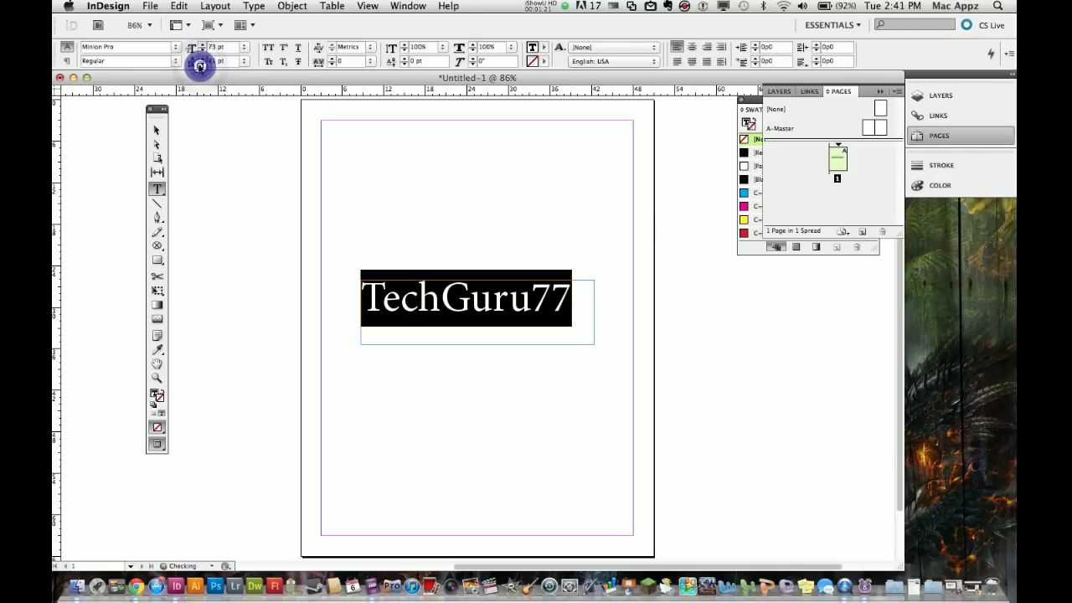
left_click(199, 65)
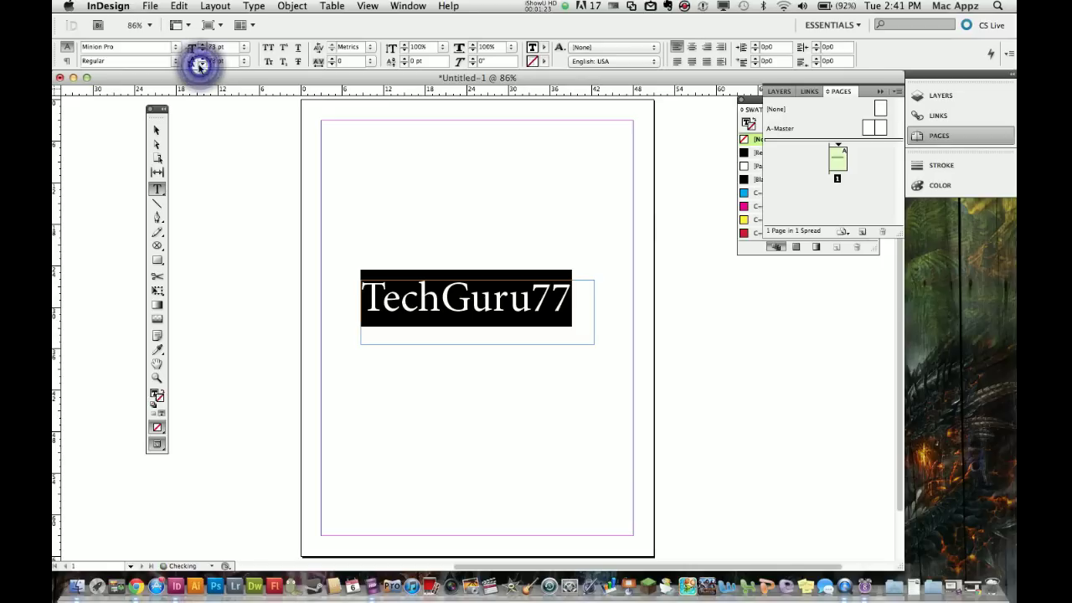
left_click(572, 322)
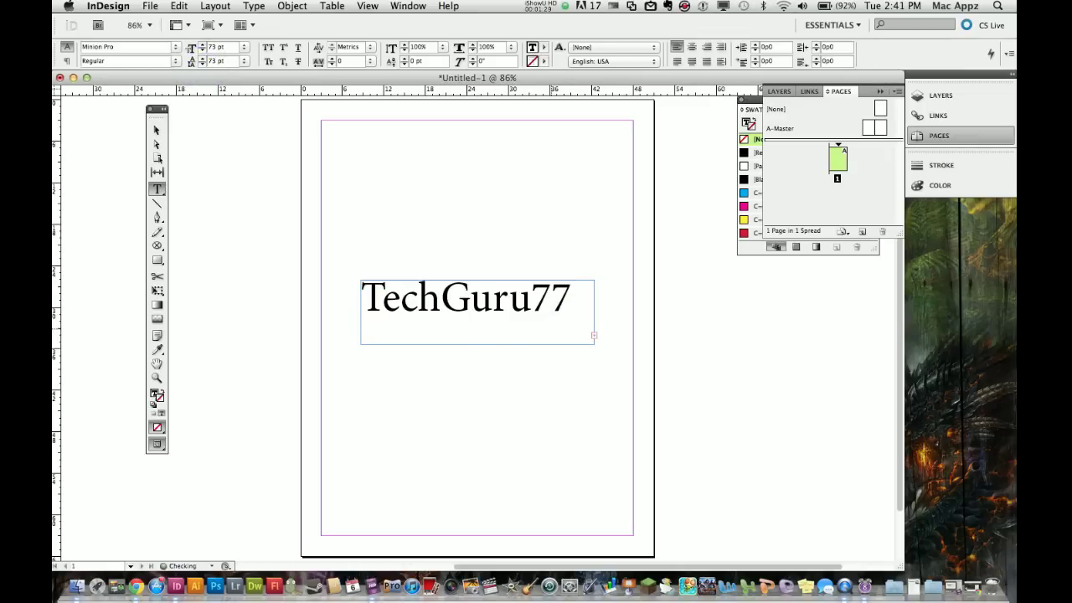
Enlarge the text frame downward to reveal the second line, Tutorial.
left_click(570, 300)
left_click(157, 131)
left_click(497, 315)
left_click_drag(594, 343, 596, 385)
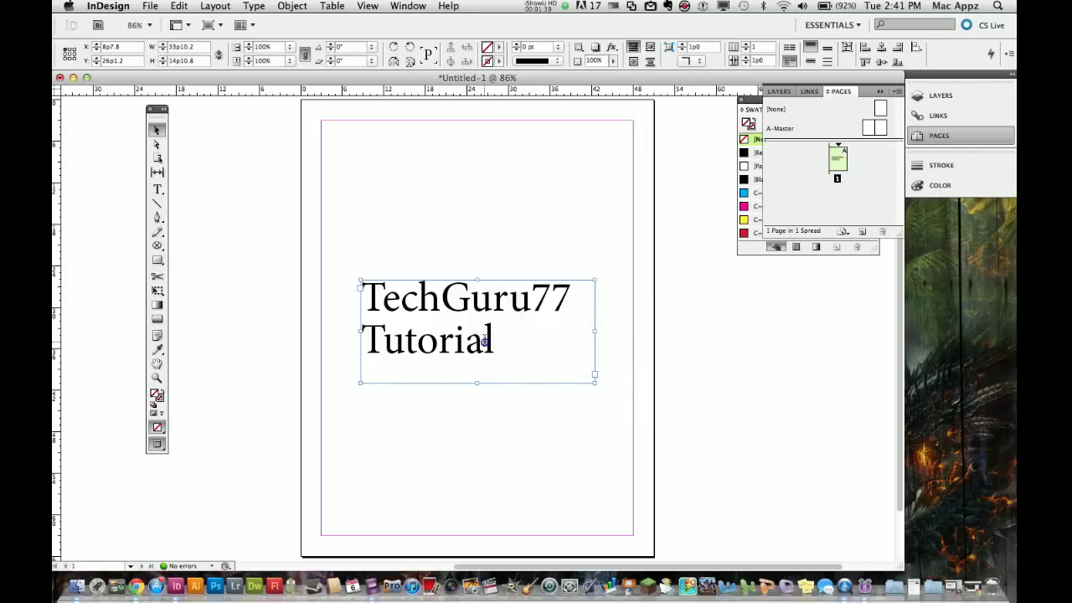
Try different leading values on the Tutorial line, including the 6 pt preset.
double_click(485, 341)
double_click(484, 342)
left_click(532, 355)
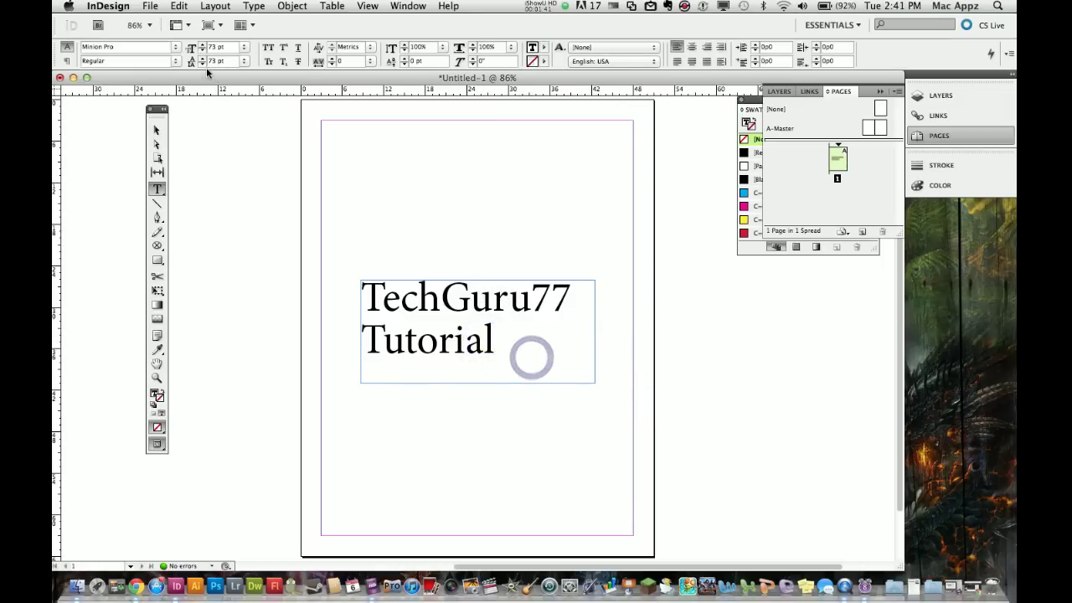
left_click(202, 67)
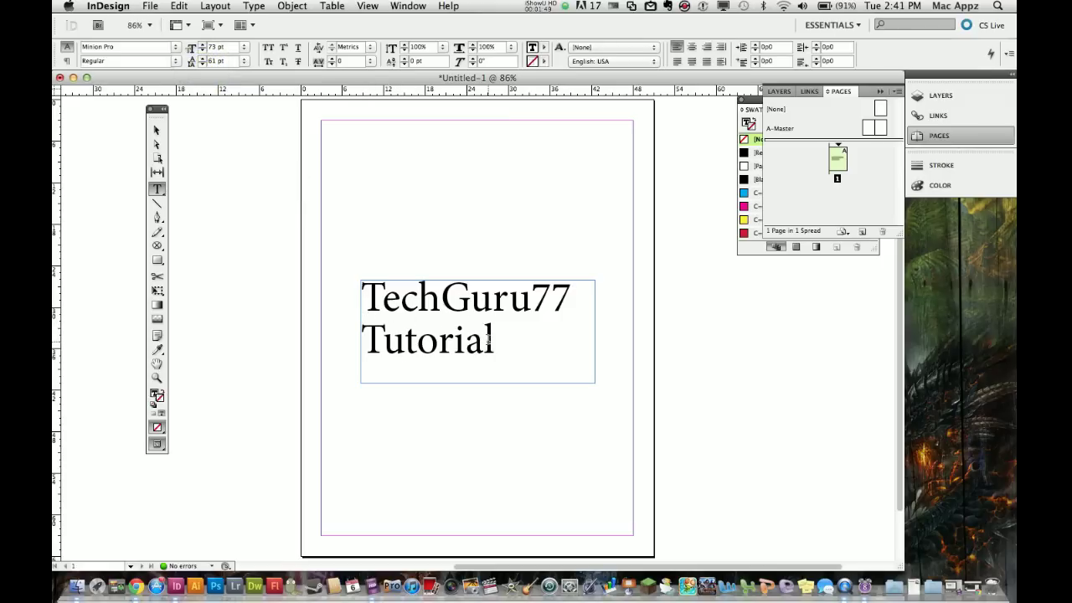
left_click(244, 61)
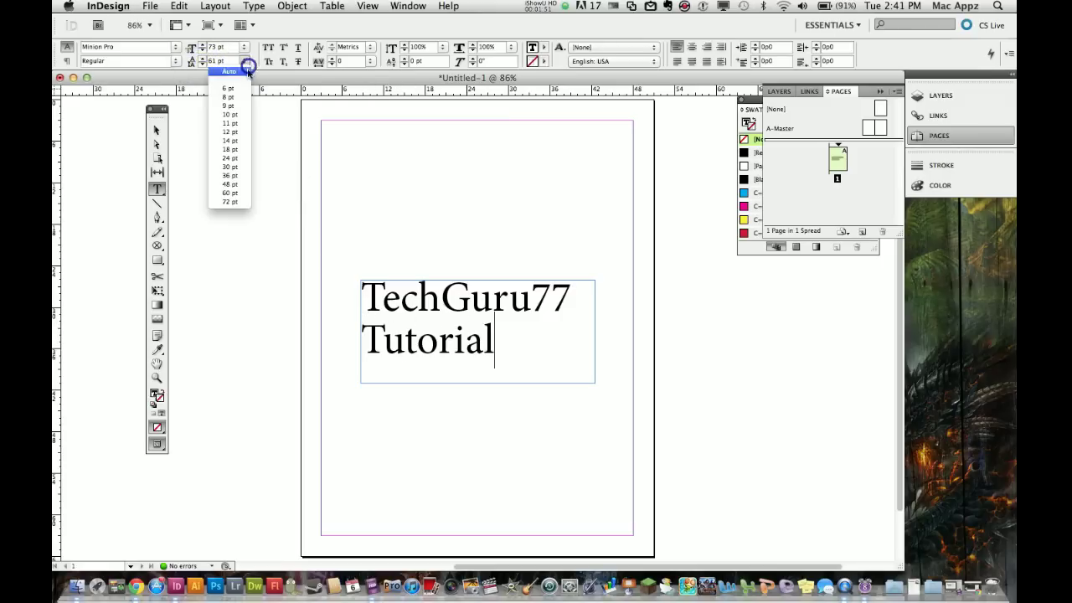
left_click(240, 90)
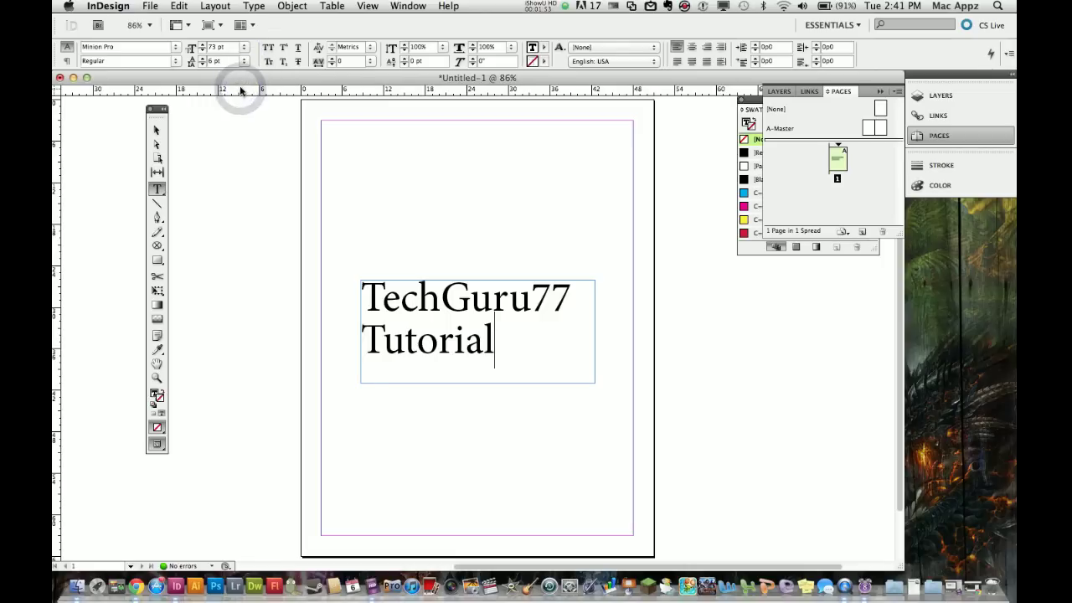
Select both lines and set their leading to 73 pt.
mouse_move(496, 348)
left_mouse_down()
mouse_move(402, 339)
mouse_move(370, 286)
mouse_move(503, 347)
left_mouse_up()
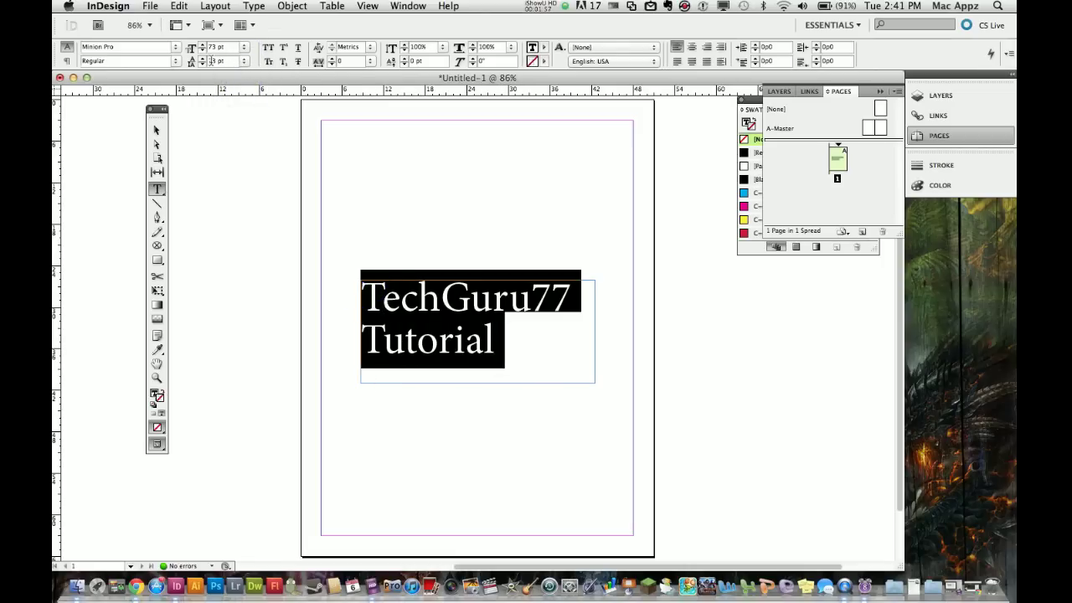
left_click(201, 68)
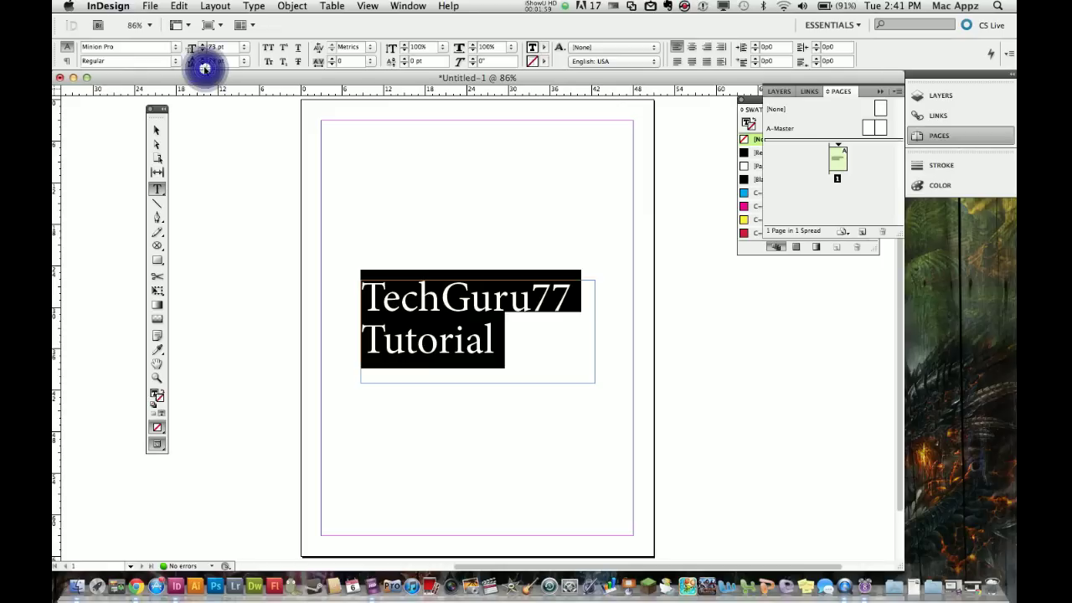
left_click(524, 374)
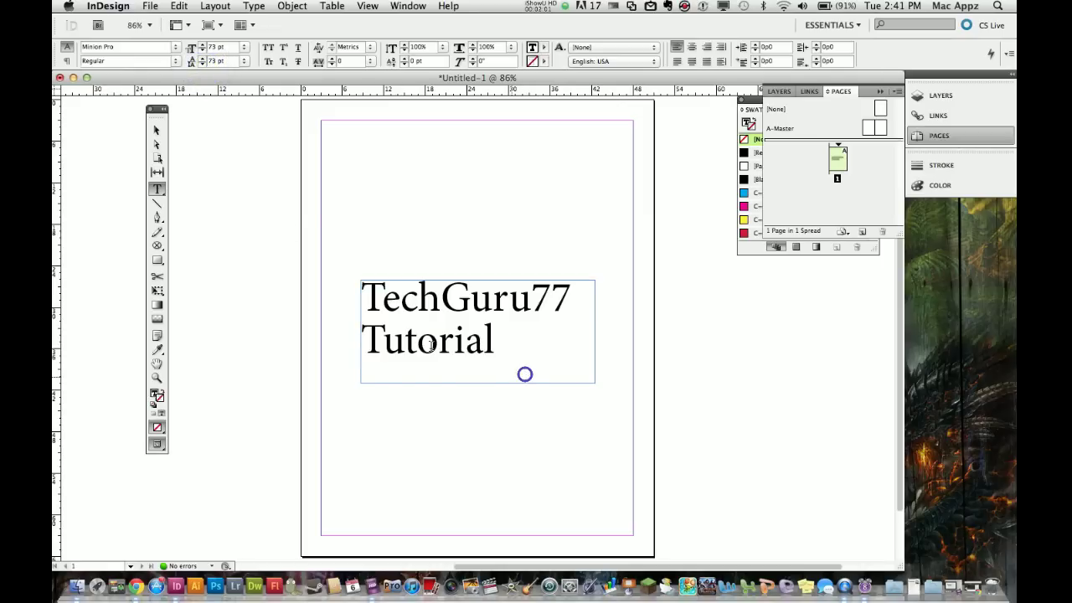
left_click(269, 48)
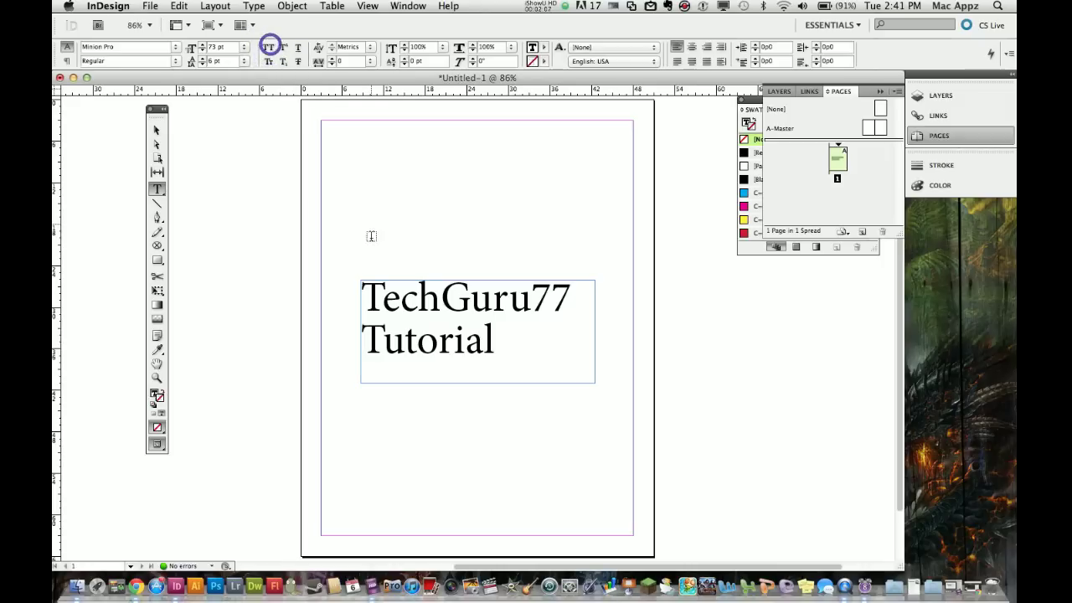
double_click(381, 294)
left_click(268, 49)
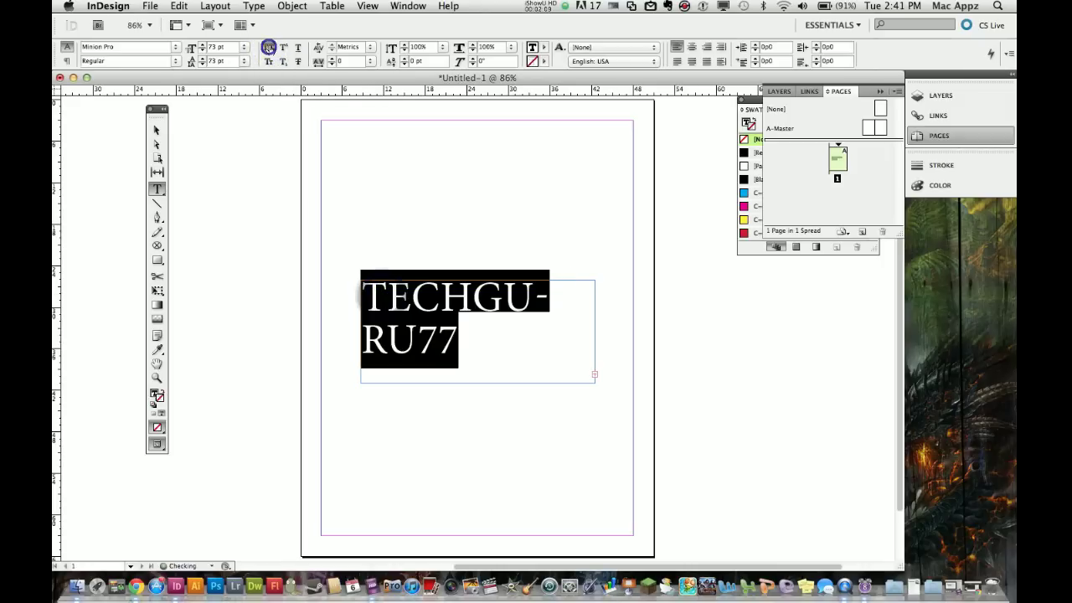
left_click(269, 48)
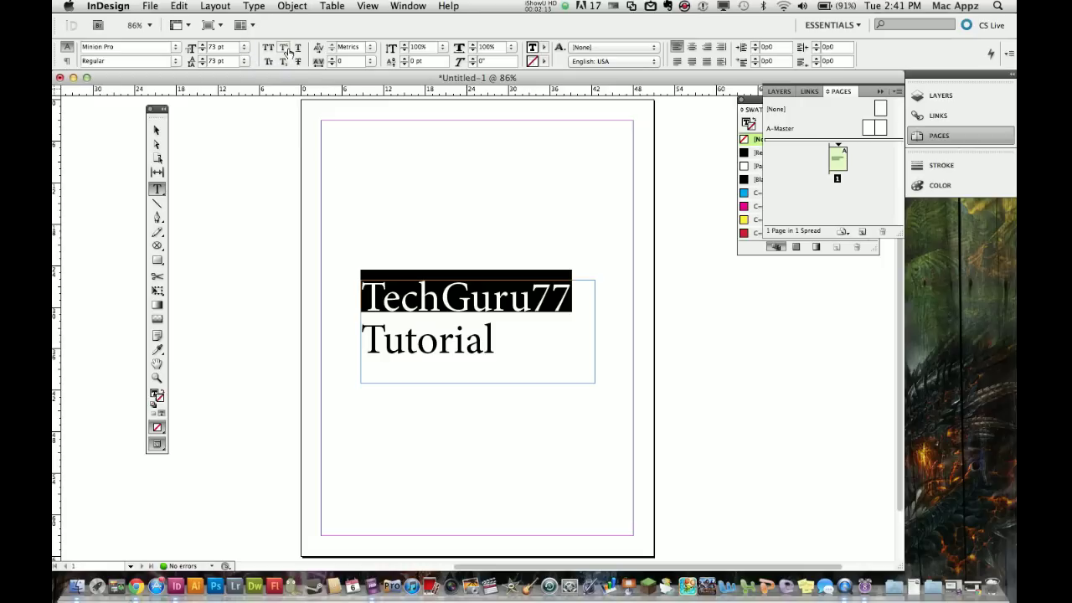
left_click(287, 49)
left_click(283, 64)
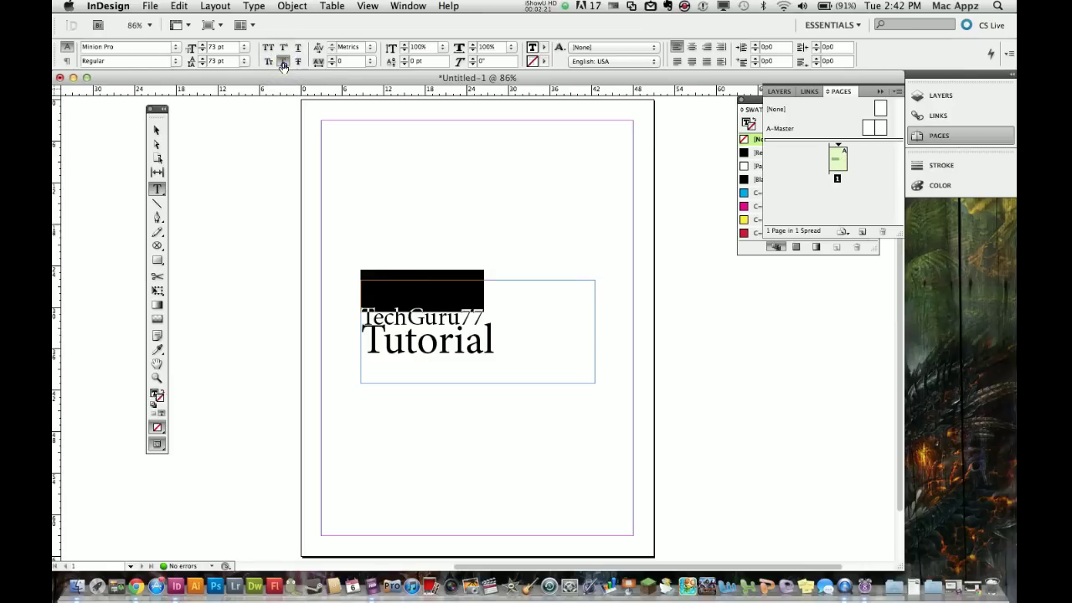
left_click(282, 63)
left_click(301, 48)
left_click(302, 48)
left_click(298, 61)
left_click(298, 61)
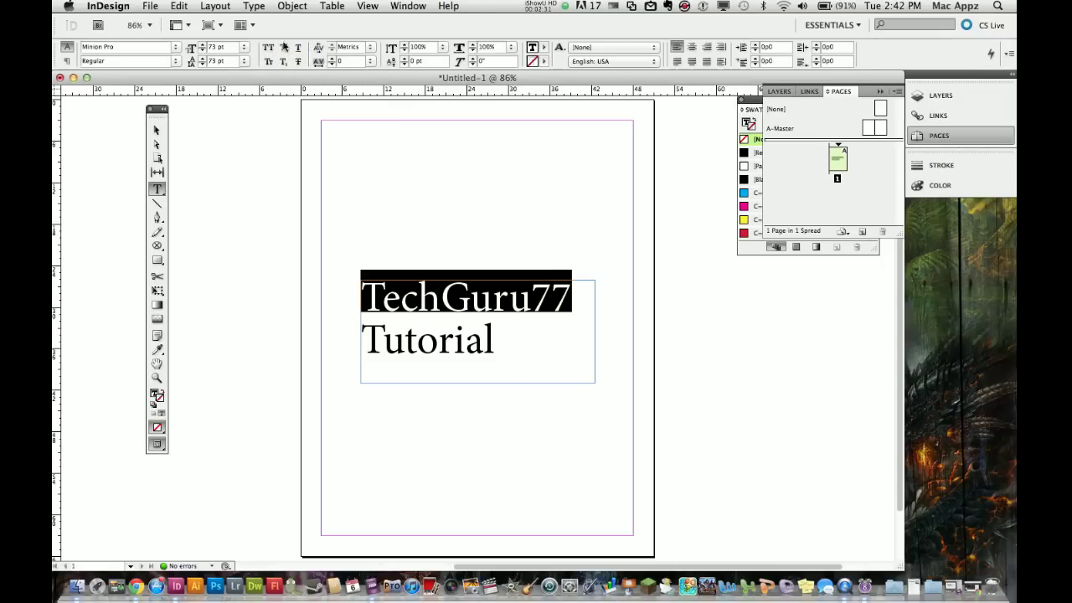
Reduce TechGuru77 to 70 pt and raise its vertical scale to 128%.
left_click(371, 52)
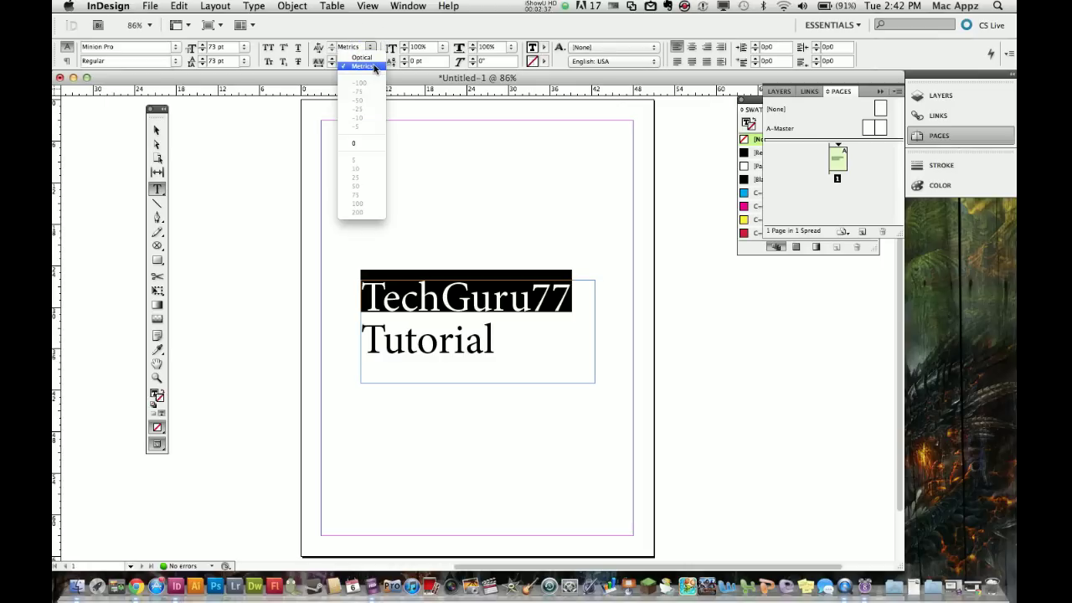
left_click(386, 31)
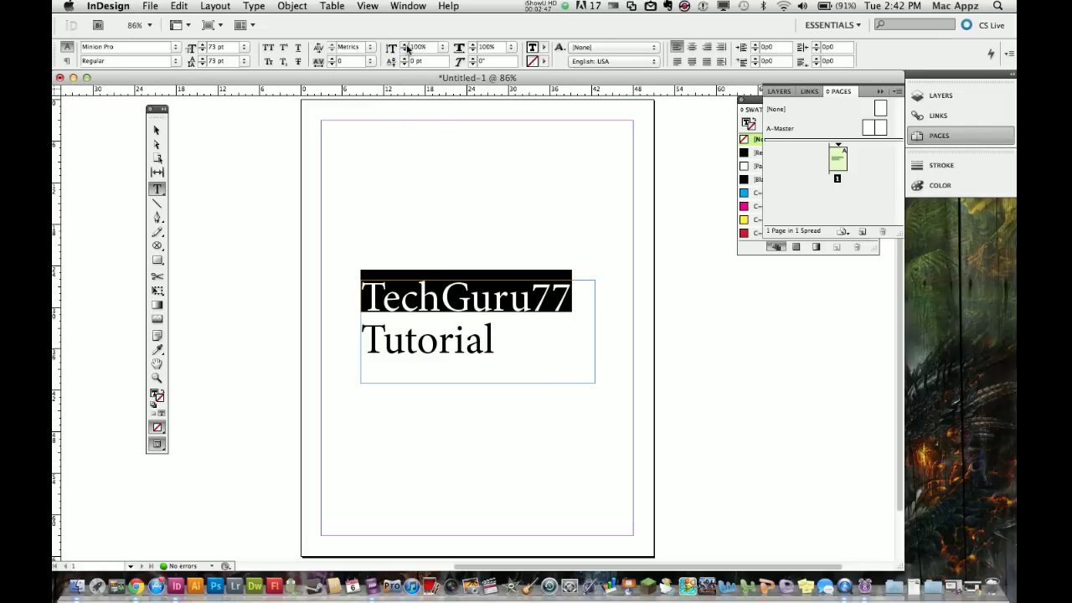
left_click(404, 44)
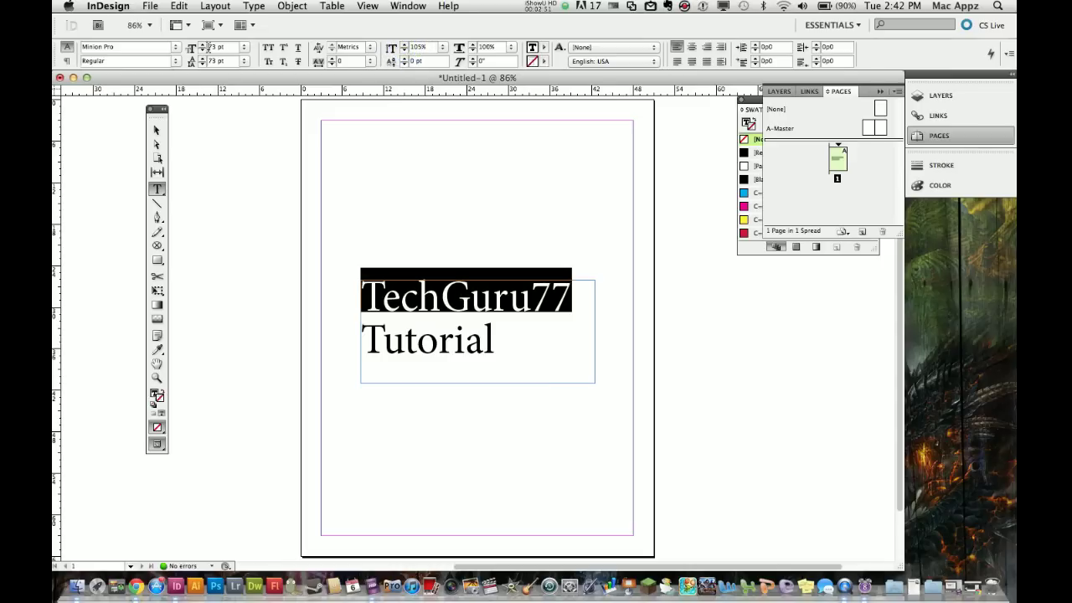
left_click(202, 52)
left_click(201, 52)
left_click(202, 52)
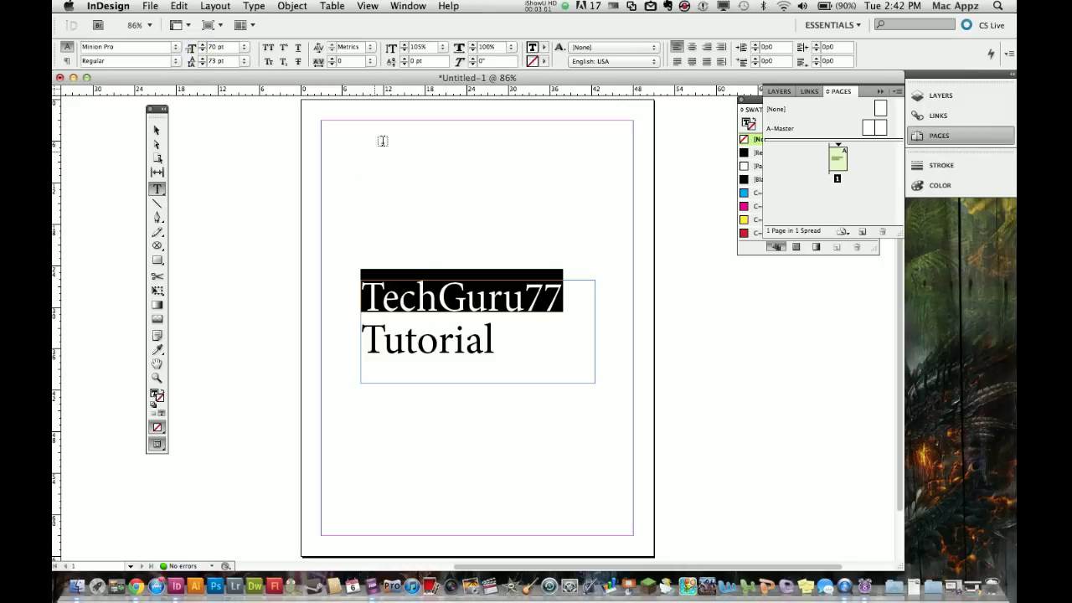
left_click(405, 48)
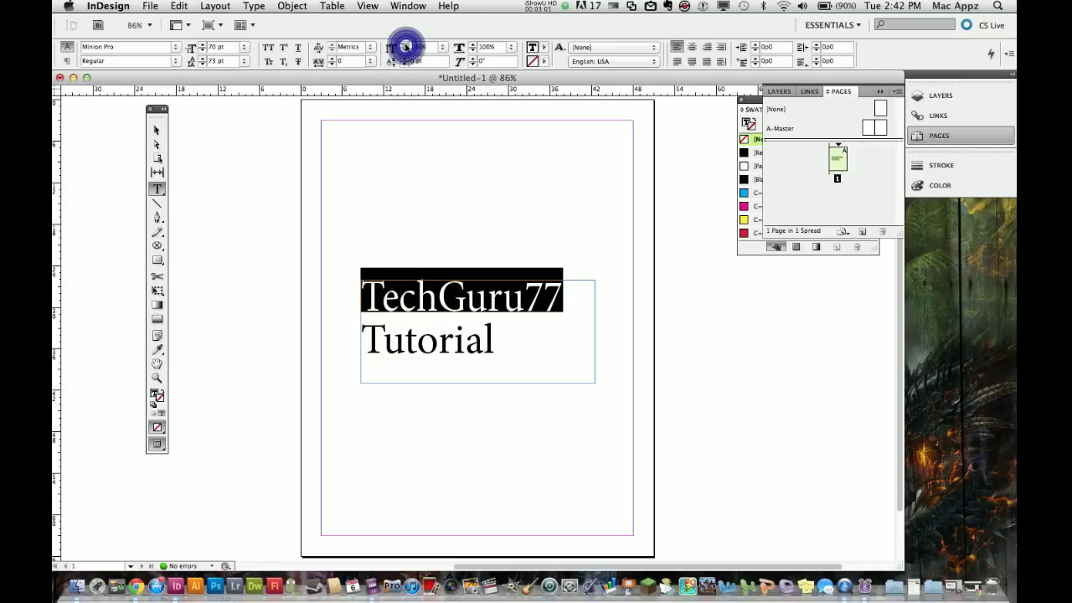
left_click(406, 46)
left_click(405, 46)
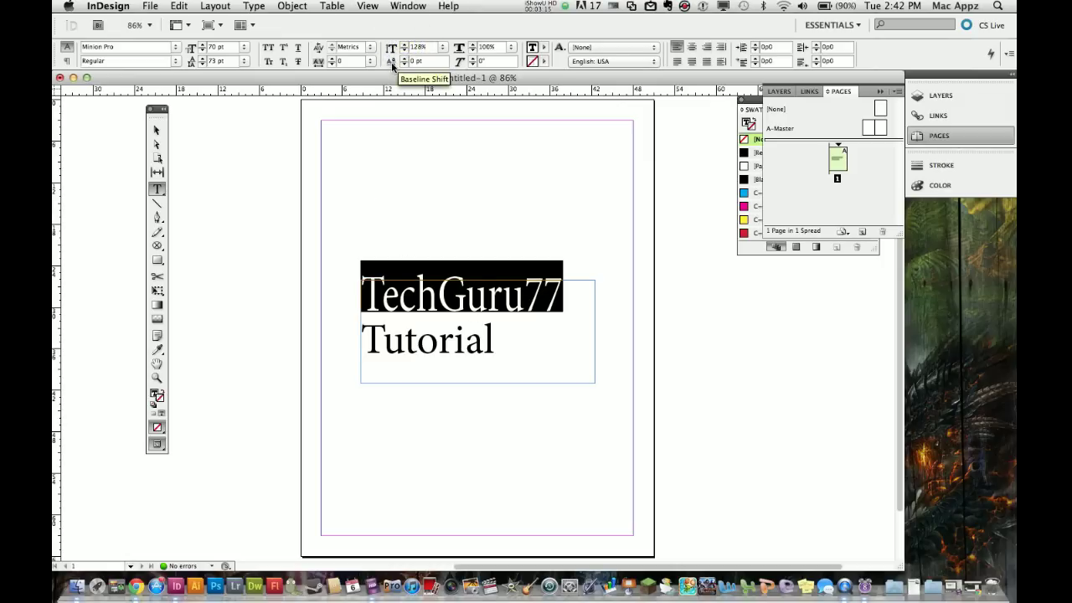
Try a baseline shift on TechGuru77, then reselect the whole word.
left_click(405, 59)
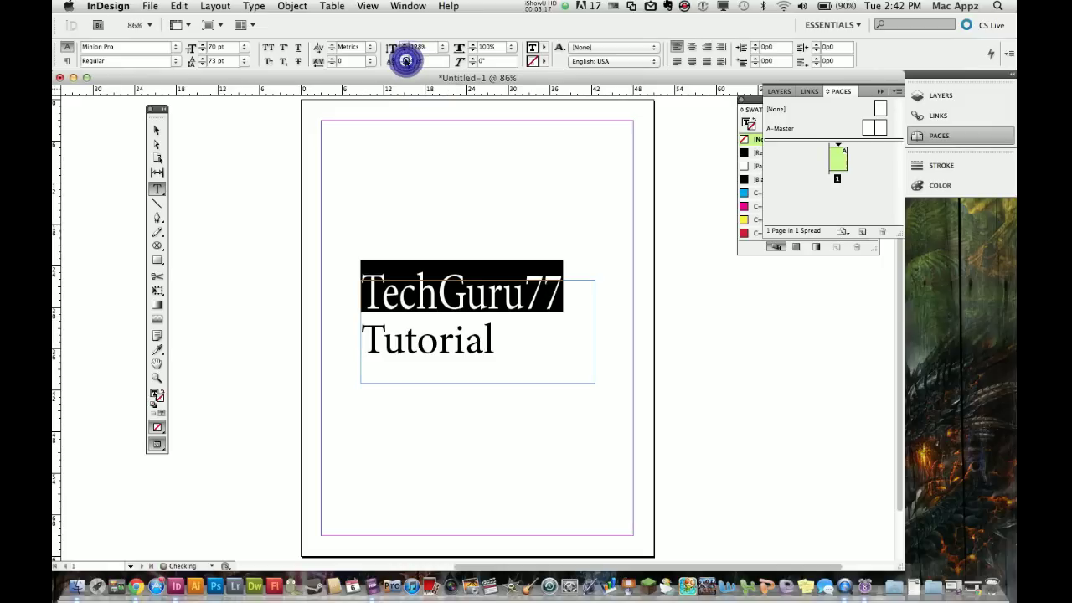
left_click(403, 67)
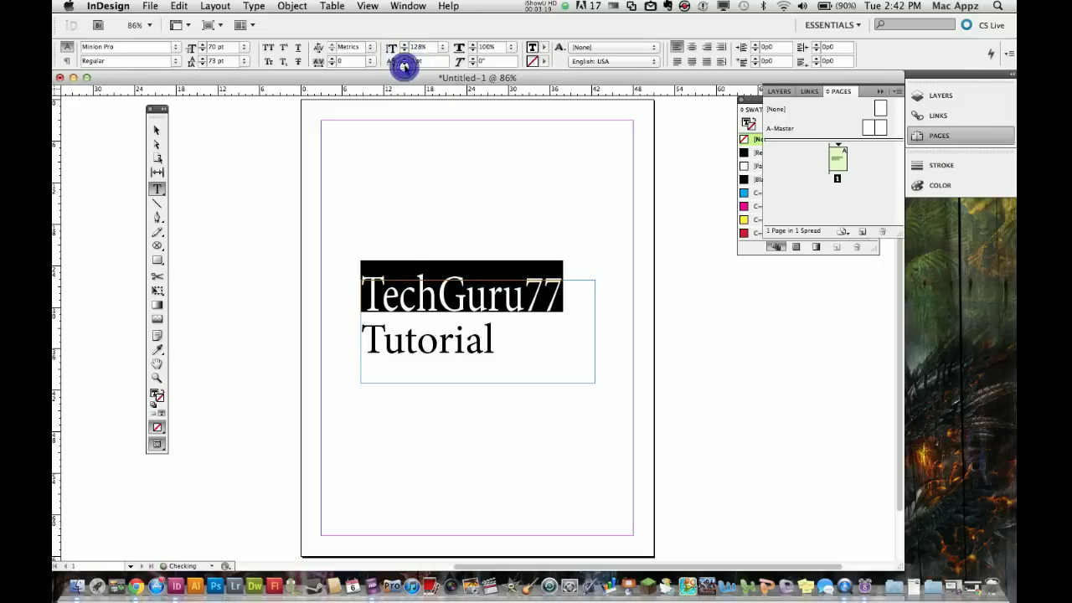
left_click(387, 291)
left_click(413, 317)
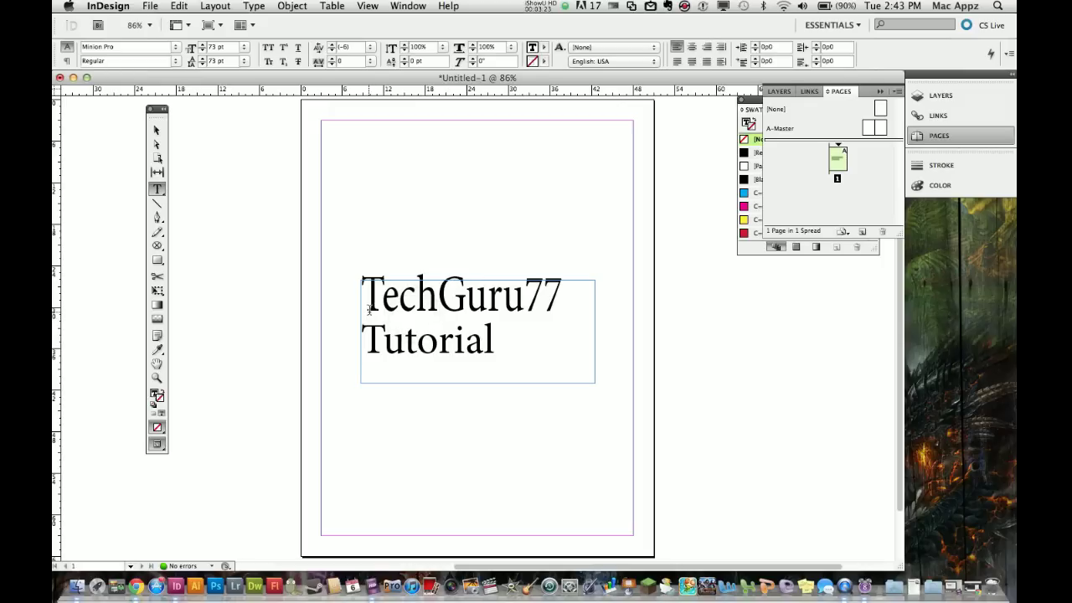
left_click_drag(369, 315, 417, 316)
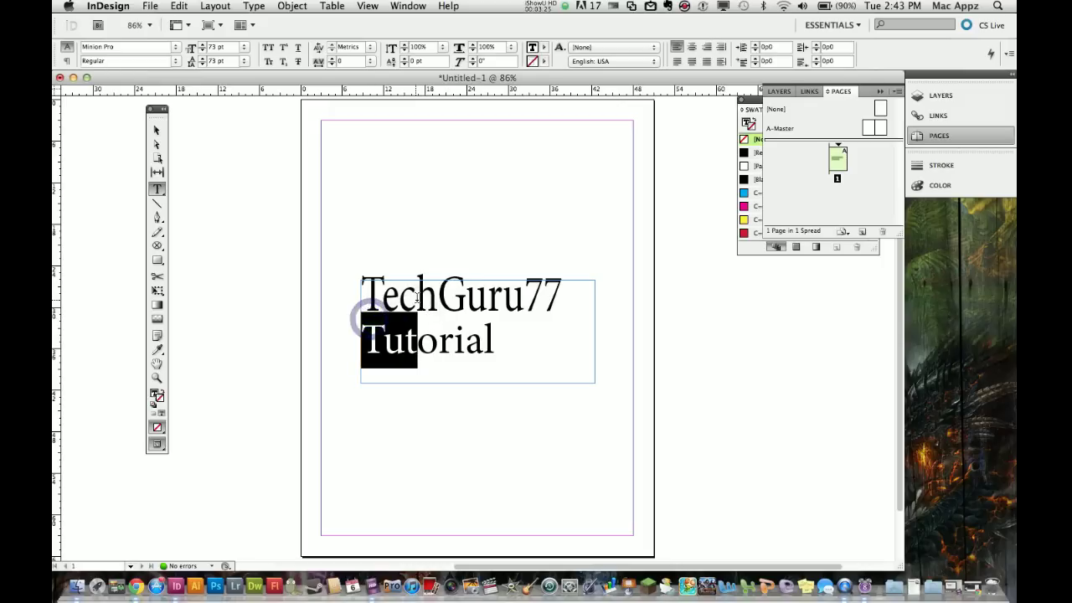
left_click(415, 296)
left_click(566, 296, "shift")
double_click(391, 297)
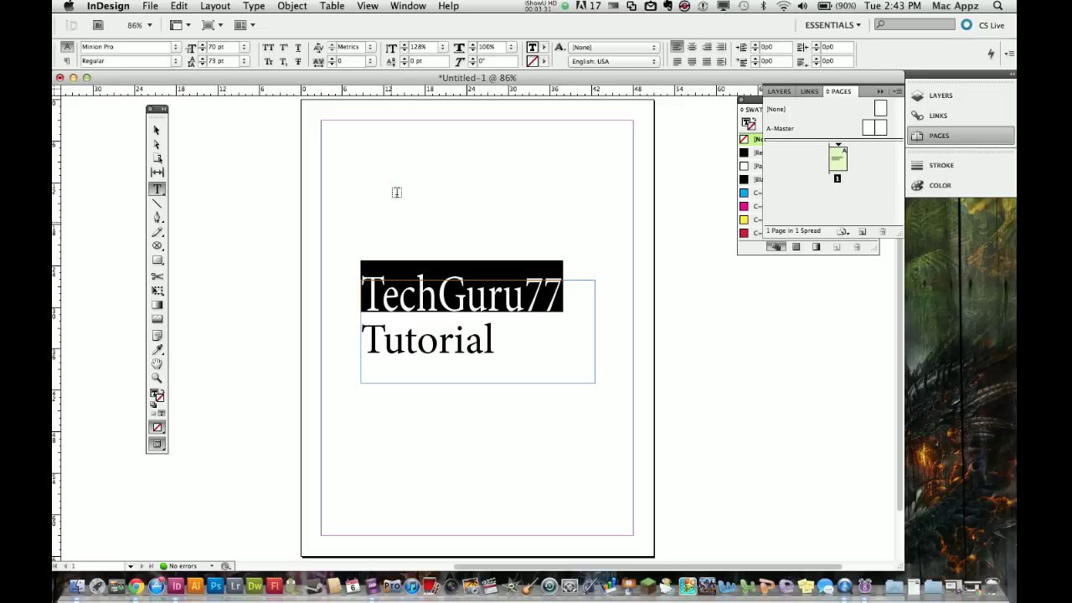
Step TechGuru77's baseline shift from 6 pt down to -6 pt.
left_click(404, 58)
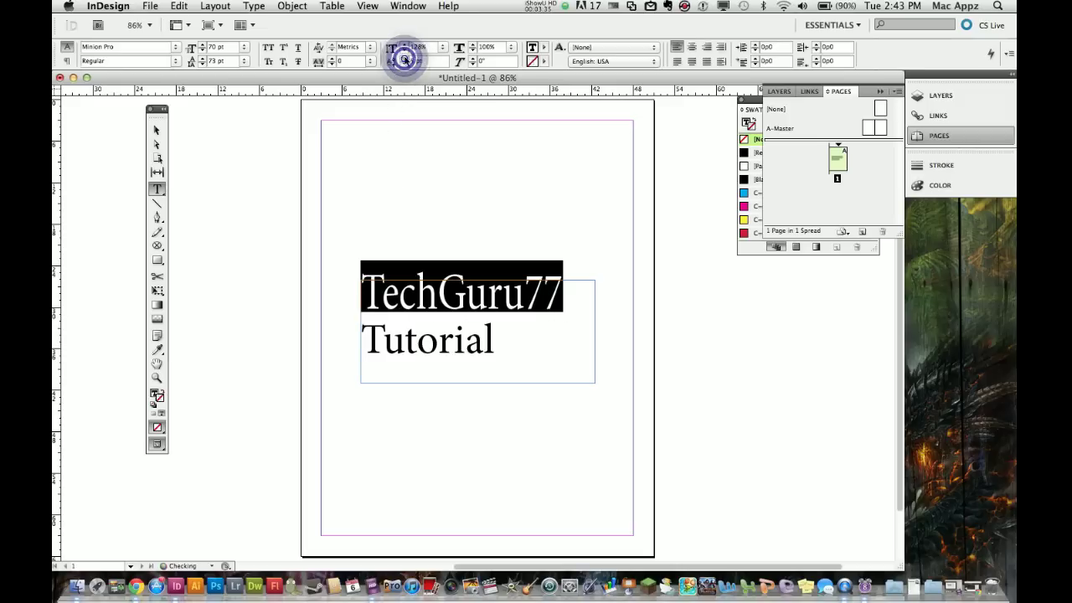
left_click(405, 58)
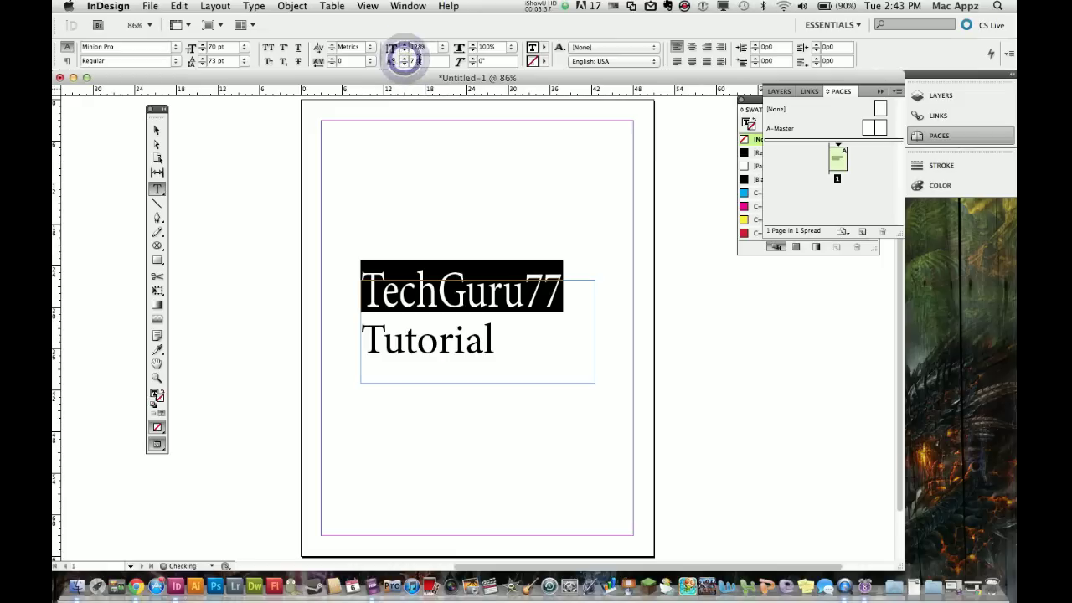
left_click(405, 62)
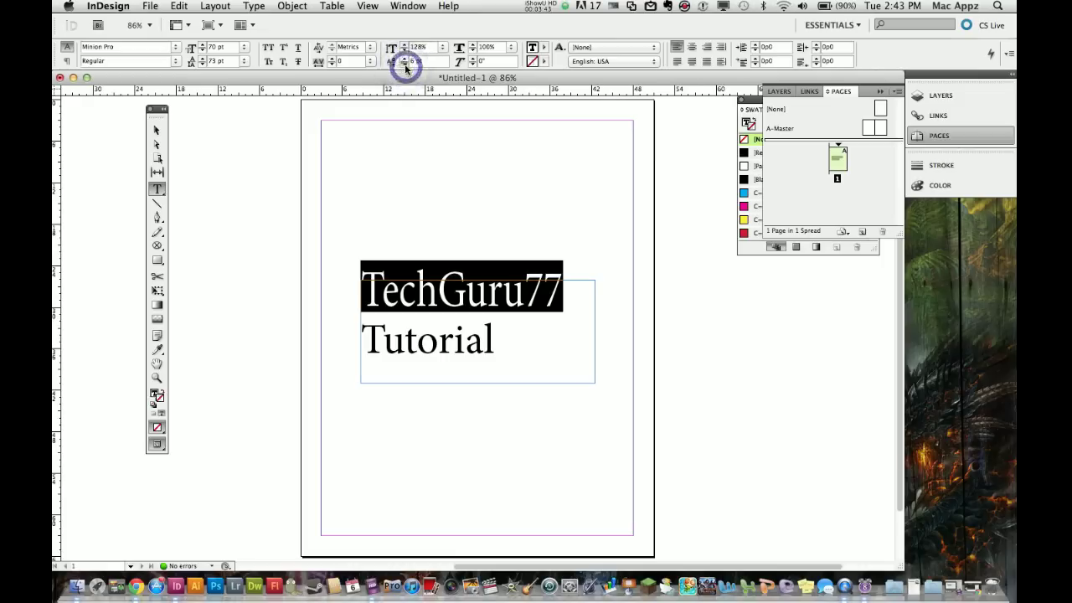
left_click(405, 65)
left_click(405, 66)
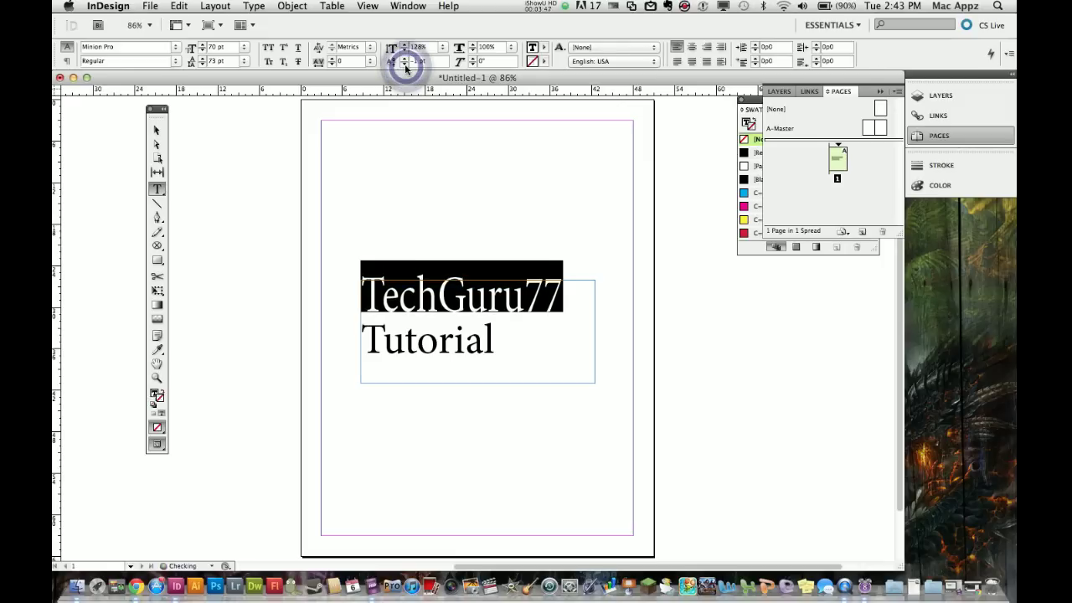
left_click(404, 65)
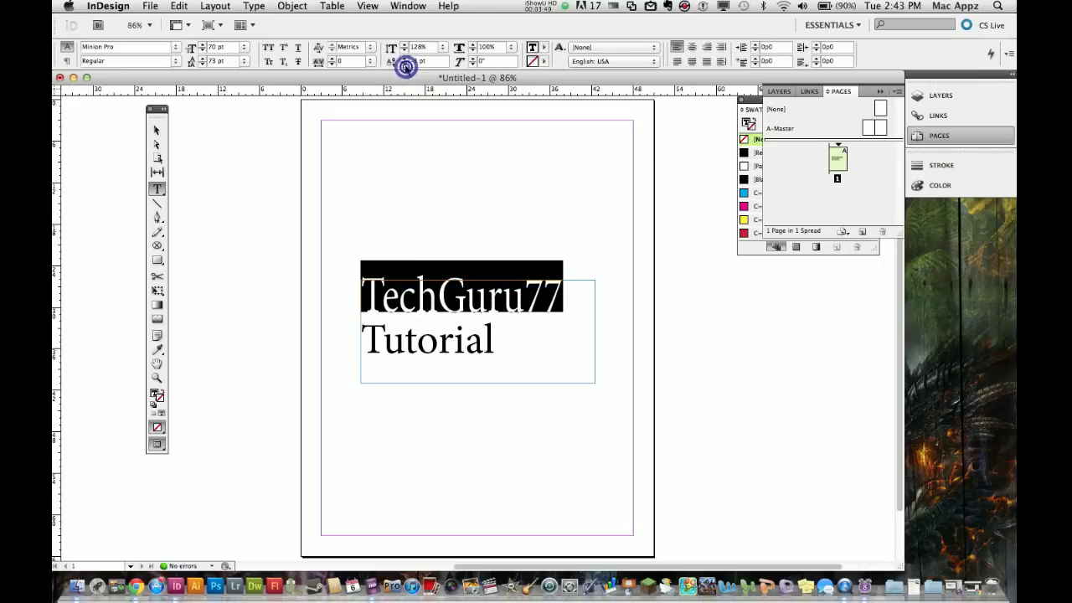
left_click(405, 65)
left_click(405, 65)
left_click(404, 65)
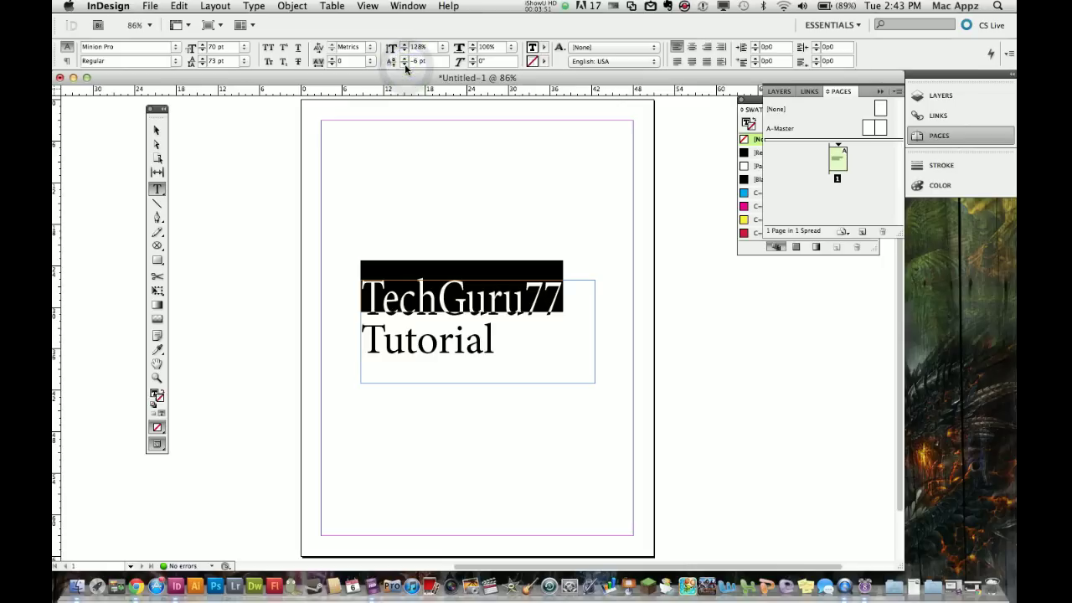
Raise TechGuru77's baseline shift back up and settle it at -1 pt.
left_click(405, 59)
left_click(404, 59)
left_click(404, 58)
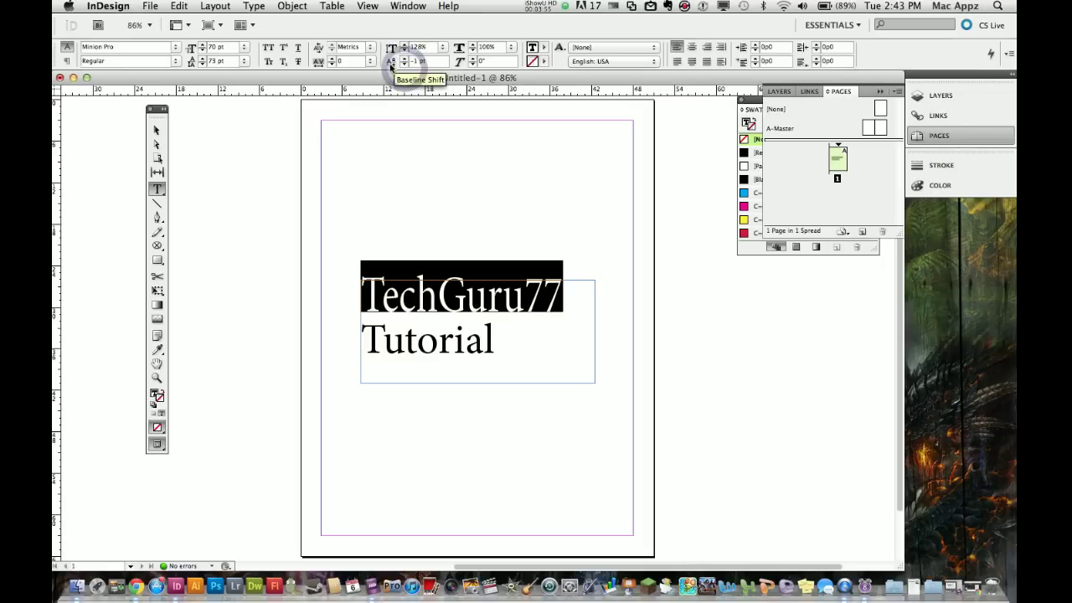
left_click(405, 65)
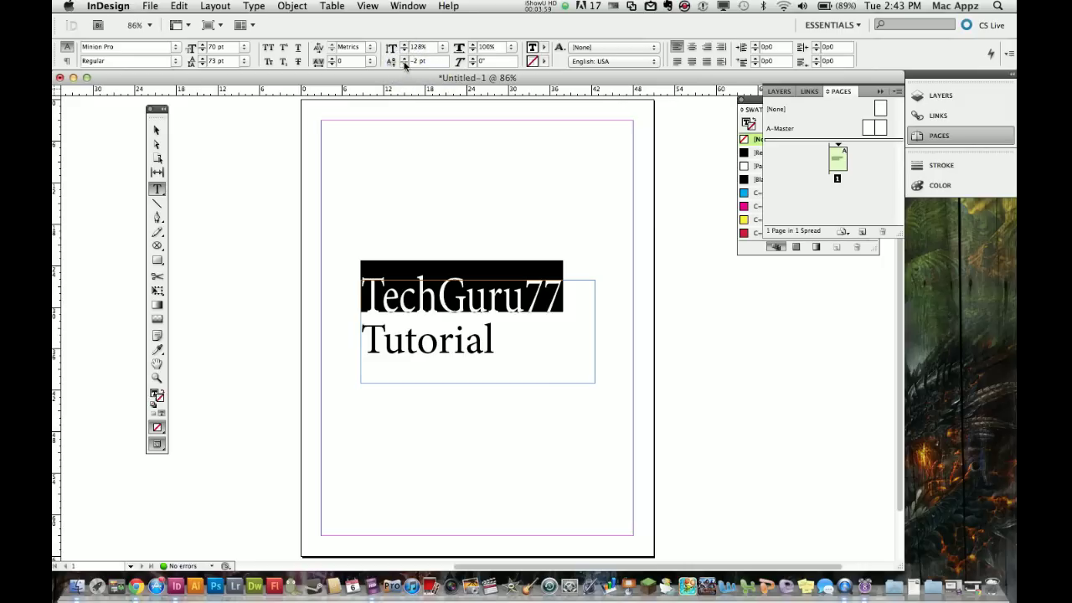
left_click(404, 59)
left_click(405, 59)
left_click(404, 58)
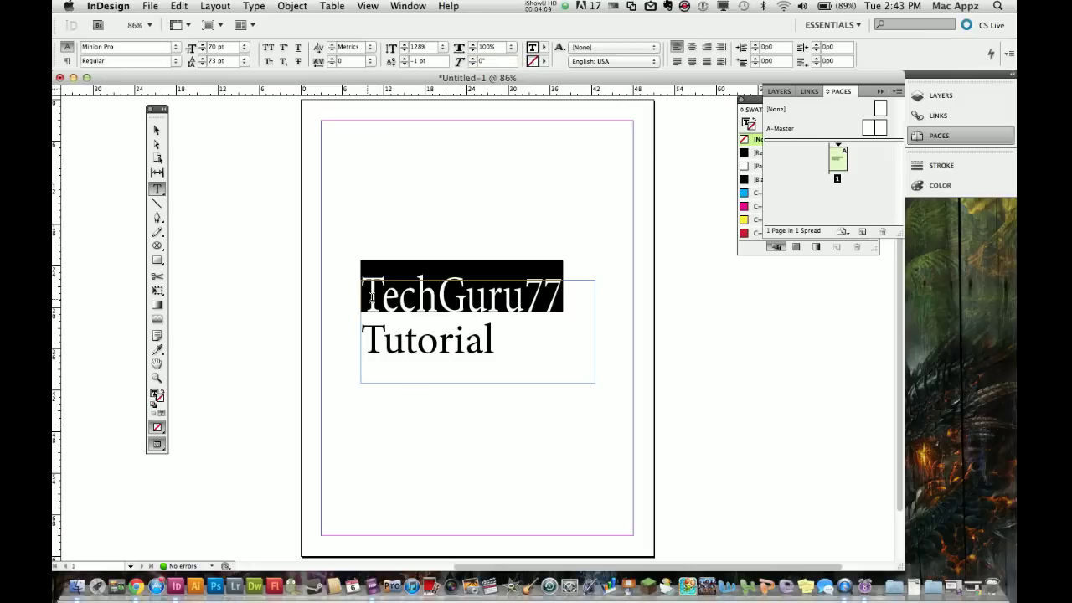
Narrow TechGuru77's horizontal scale to 93% and below.
left_click(472, 51)
left_click(472, 51)
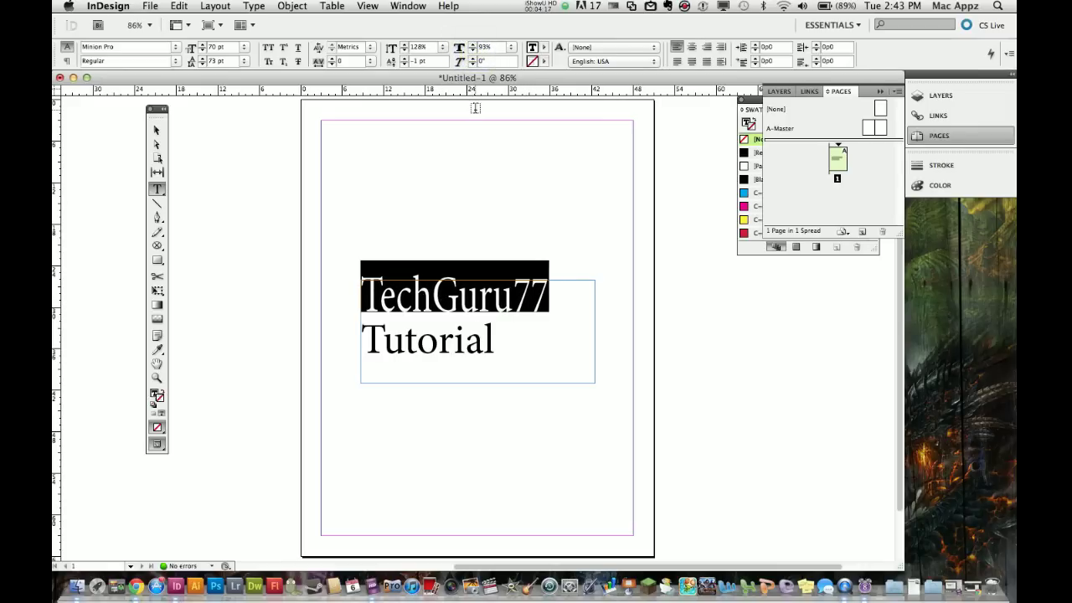
left_click(473, 54)
left_click(473, 54)
left_click(473, 53)
left_click(473, 54)
left_click(474, 54)
left_click(474, 54)
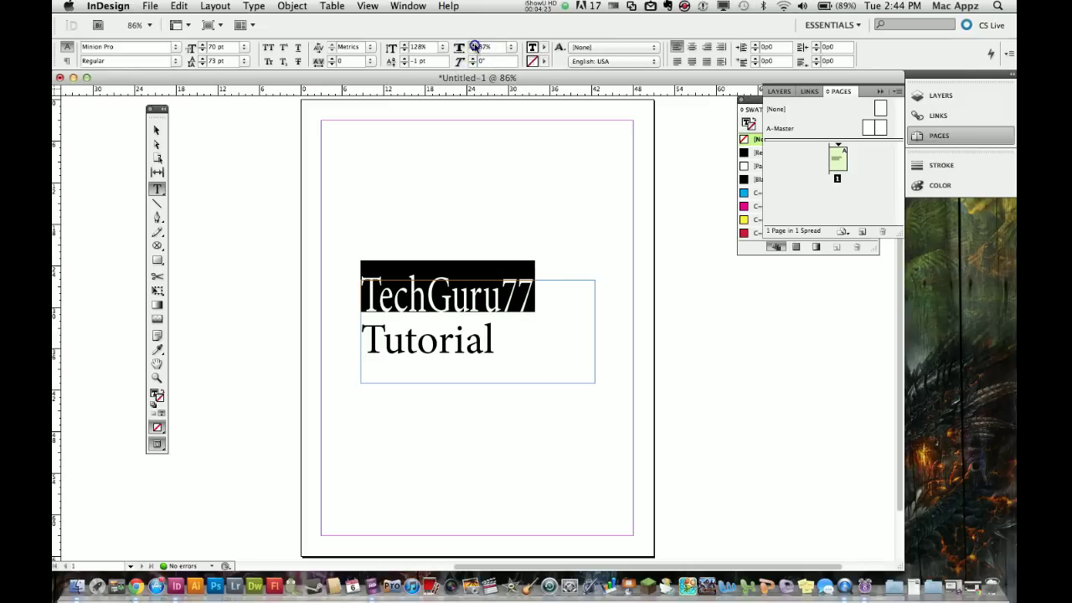
Widen TechGuru77's horizontal scale up to 116%.
left_click(473, 45)
left_click(473, 45)
left_click(473, 44)
left_click(473, 45)
left_click(473, 44)
left_click(473, 45)
left_click(473, 45)
left_click(473, 44)
left_click(474, 44)
left_click(474, 44)
left_click(474, 44)
left_click(474, 44)
left_click(474, 44)
left_click(474, 44)
left_click(473, 45)
left_click(473, 44)
left_click(474, 45)
left_click(474, 45)
left_click(474, 45)
left_click(473, 45)
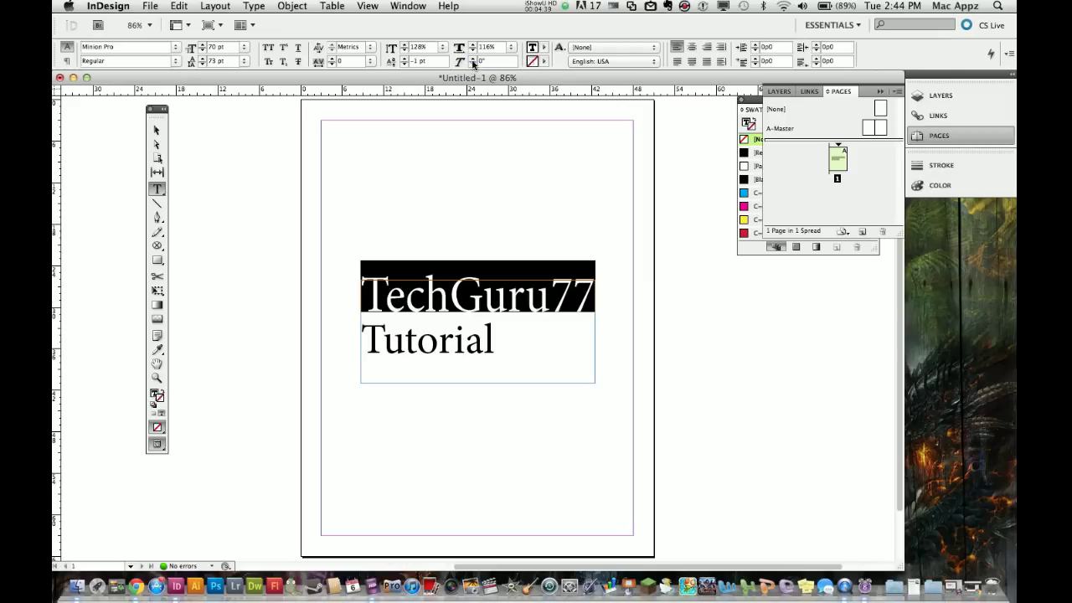
Try forward skews up to 11° on TechGuru77, then set the skew to -4°.
left_click(472, 60)
left_click(472, 60)
left_click(473, 60)
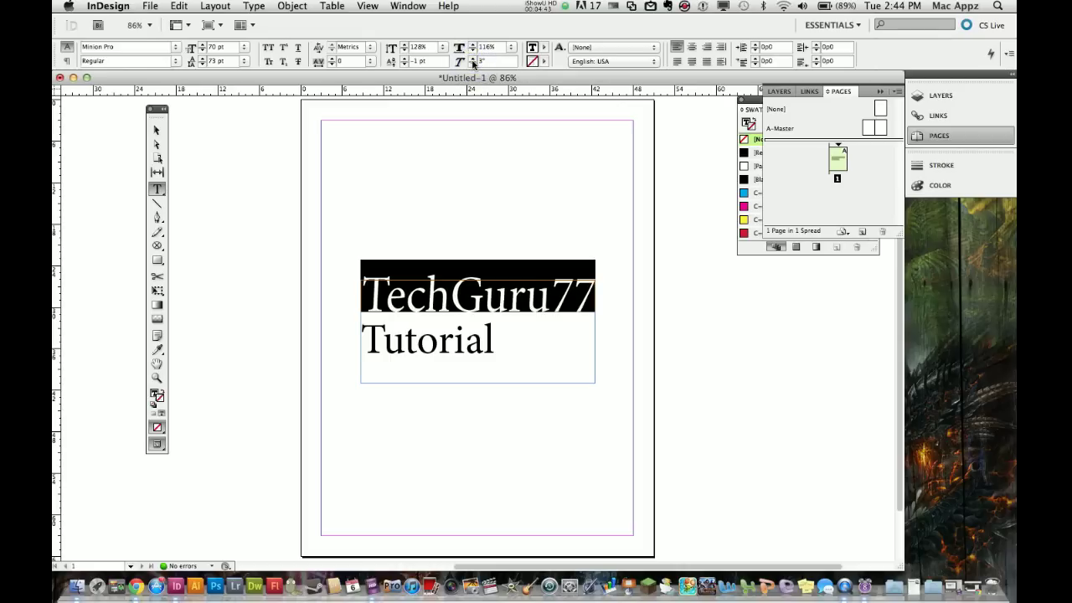
left_click(473, 60)
left_click(472, 60)
left_click(472, 61)
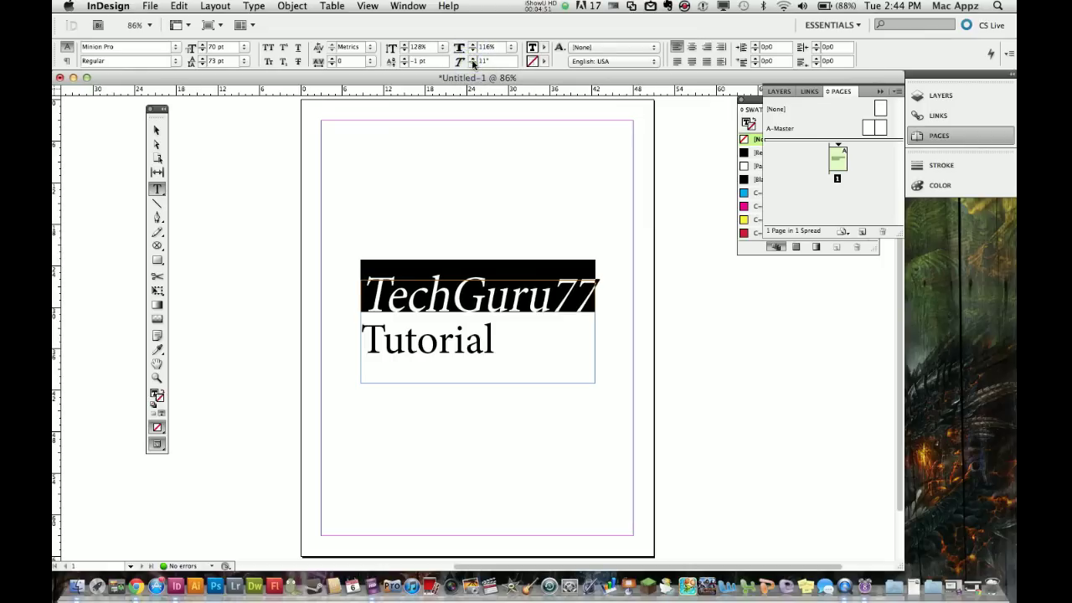
left_click(472, 65)
left_click(472, 64)
left_click(472, 65)
left_click(472, 64)
left_click(472, 65)
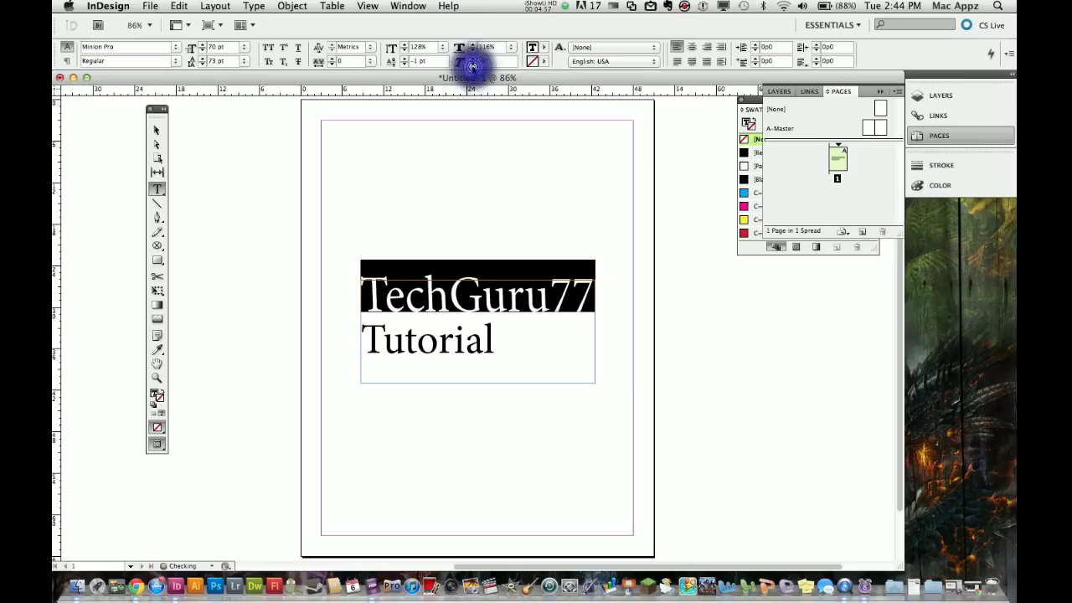
left_click(472, 65)
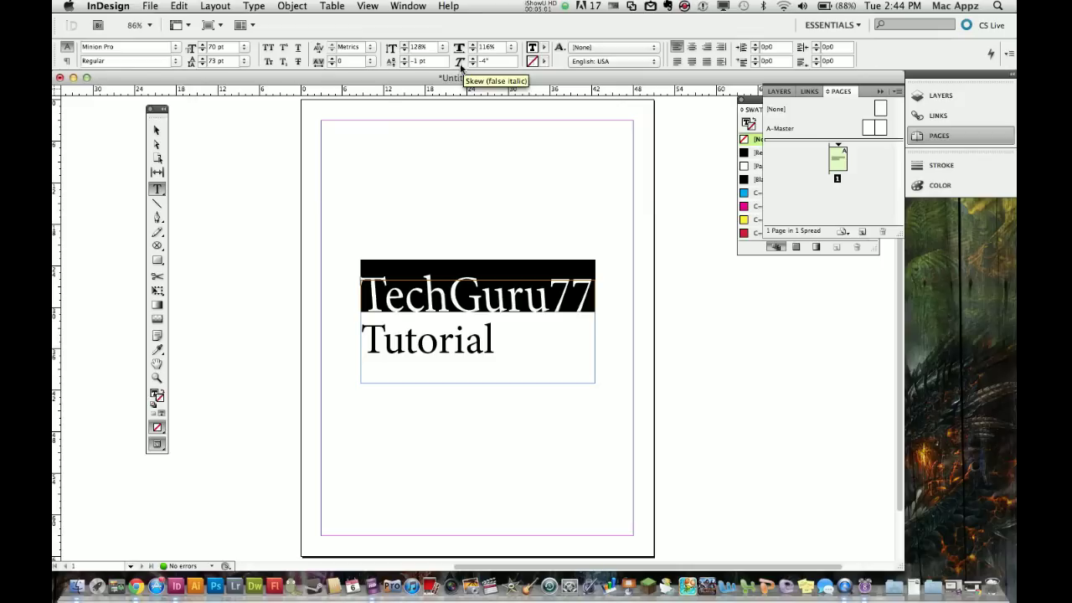
Try a cyan fill on TechGuru77, then fill it with red C=15 M=100 Y=100 K=0.
left_click(544, 47)
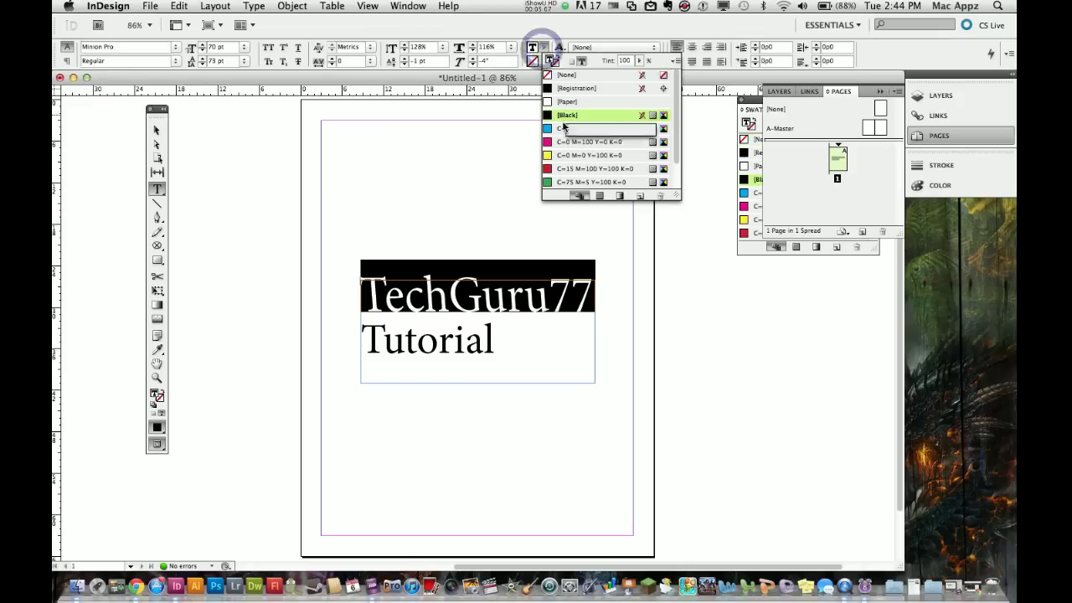
left_click(566, 130)
left_click(475, 224)
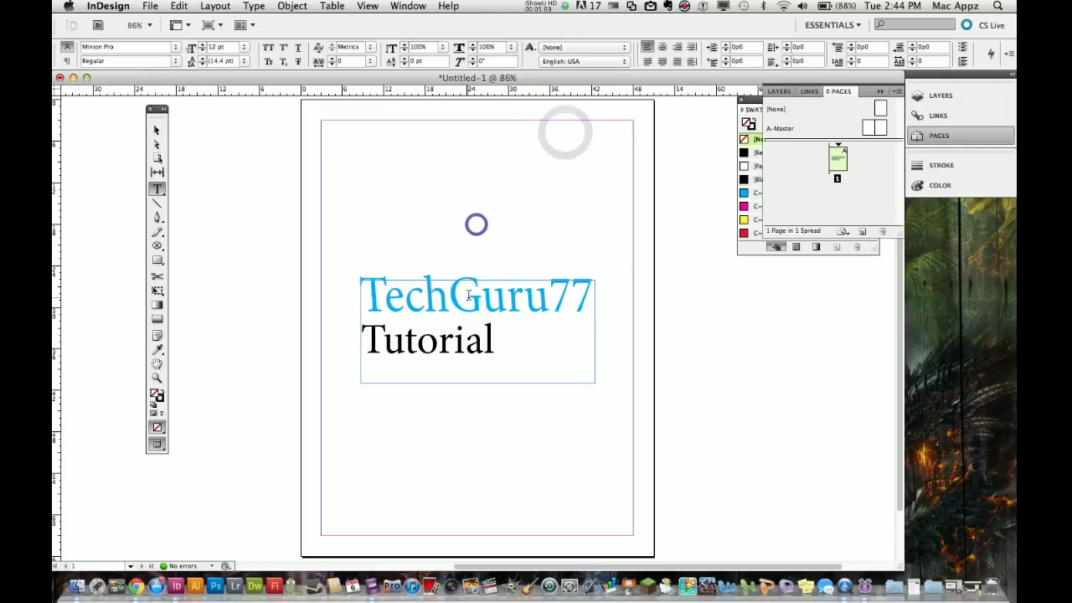
double_click(469, 299)
left_click(543, 47)
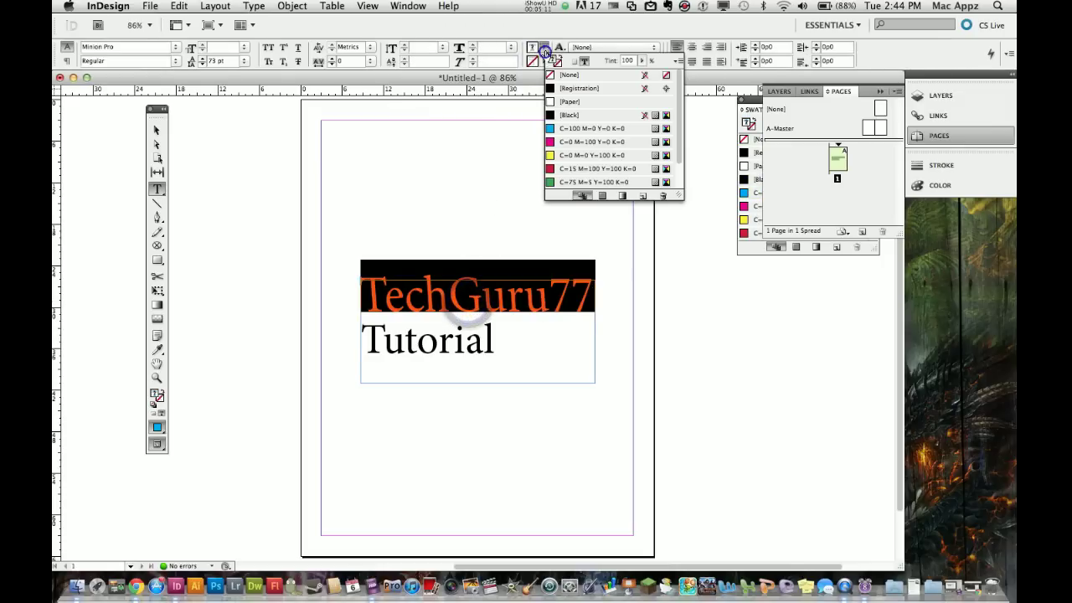
left_click(569, 169)
left_click(531, 294)
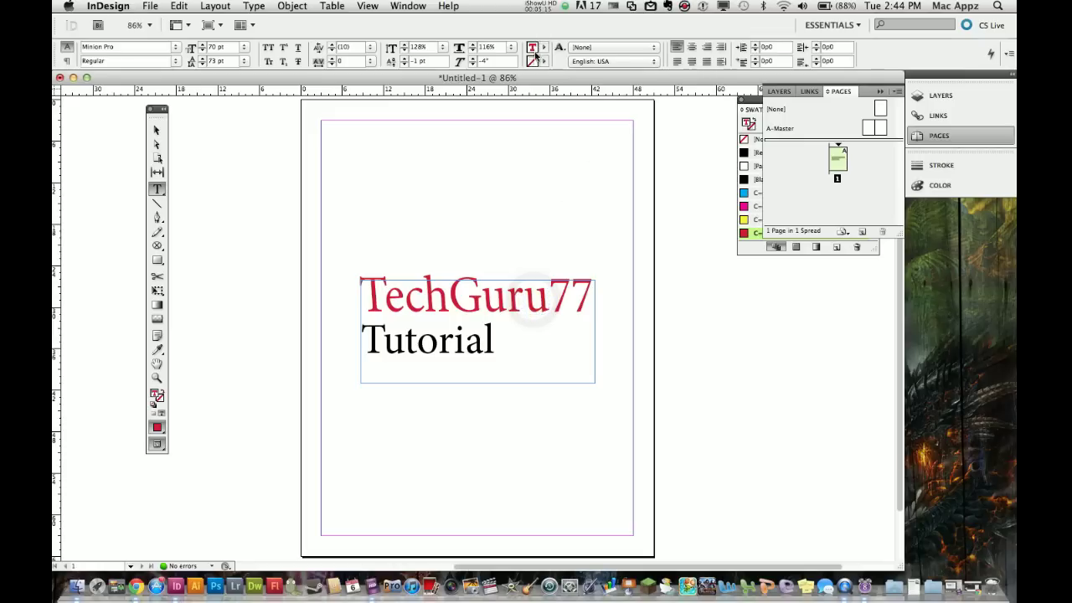
Set TechGuru77's stroke color to Black, replacing a brief Registration stroke.
left_click(544, 62)
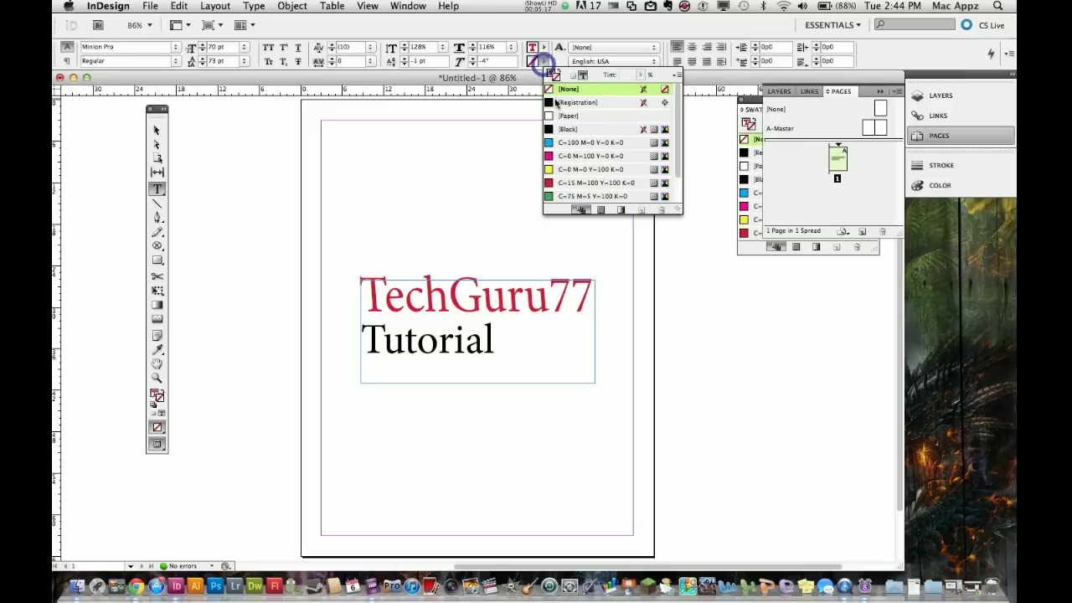
left_click(556, 102)
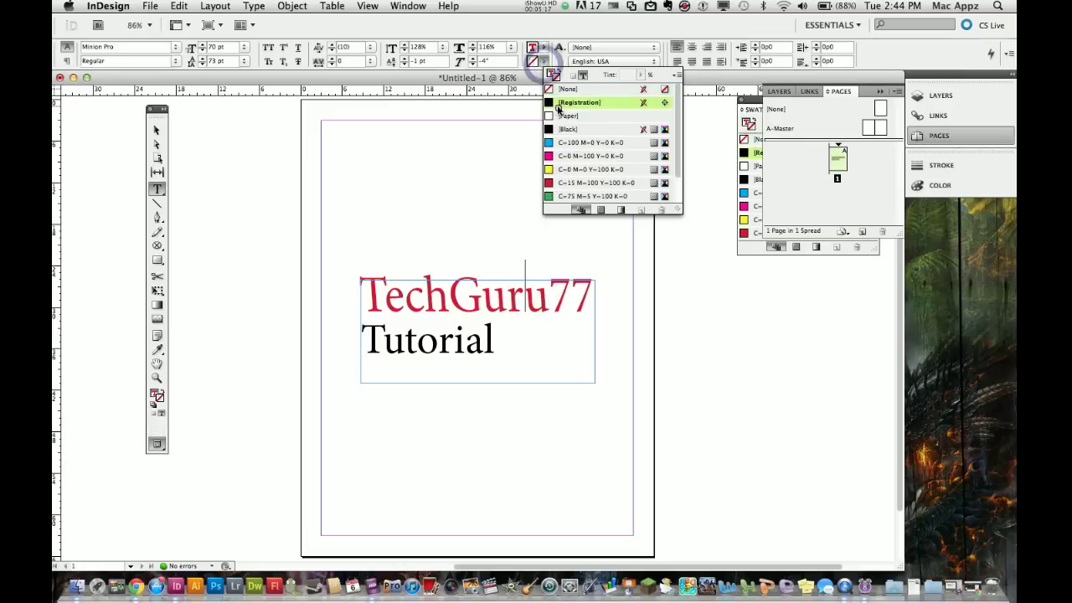
double_click(514, 306)
left_click(543, 62)
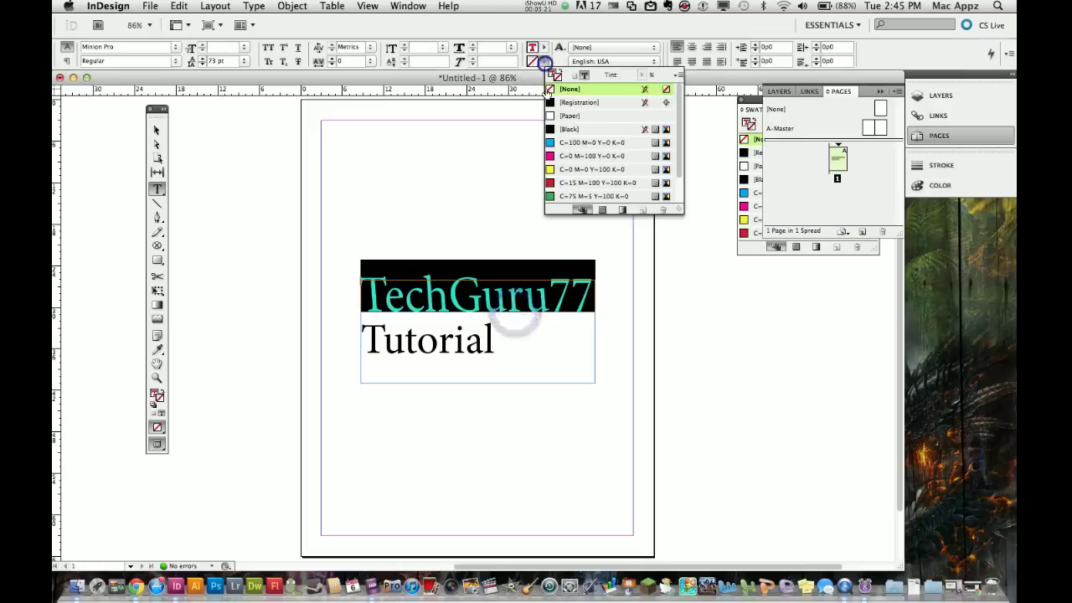
left_click(561, 129)
left_click(505, 276)
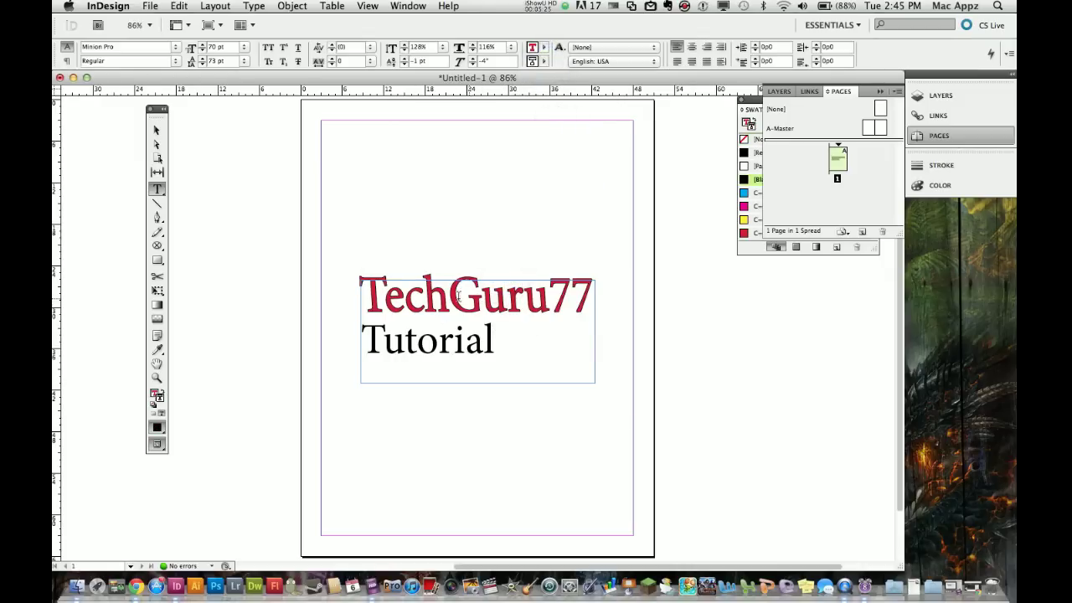
left_click(584, 48)
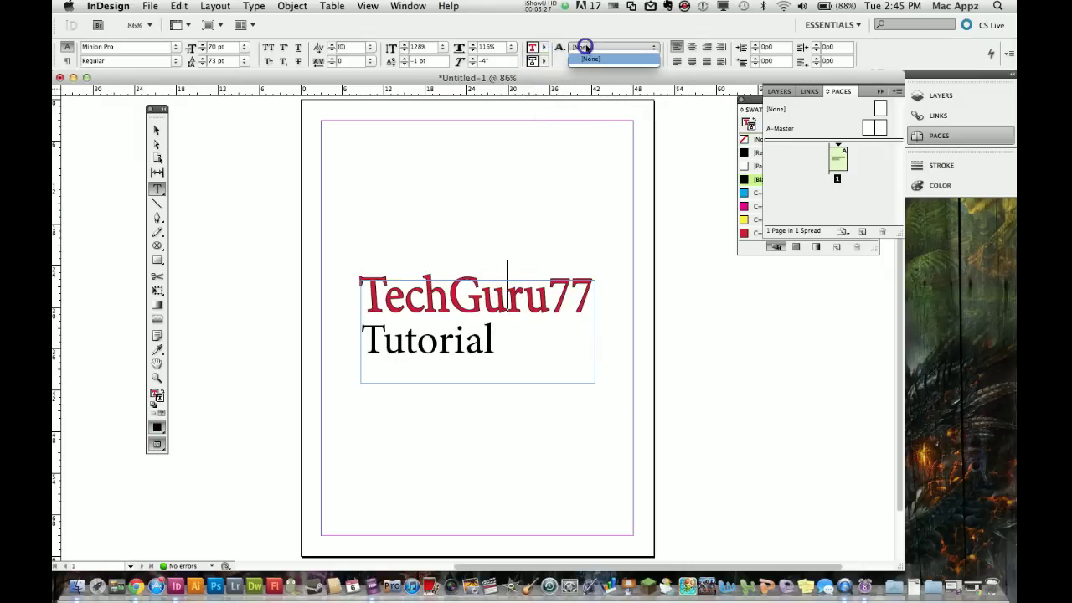
left_click(587, 59)
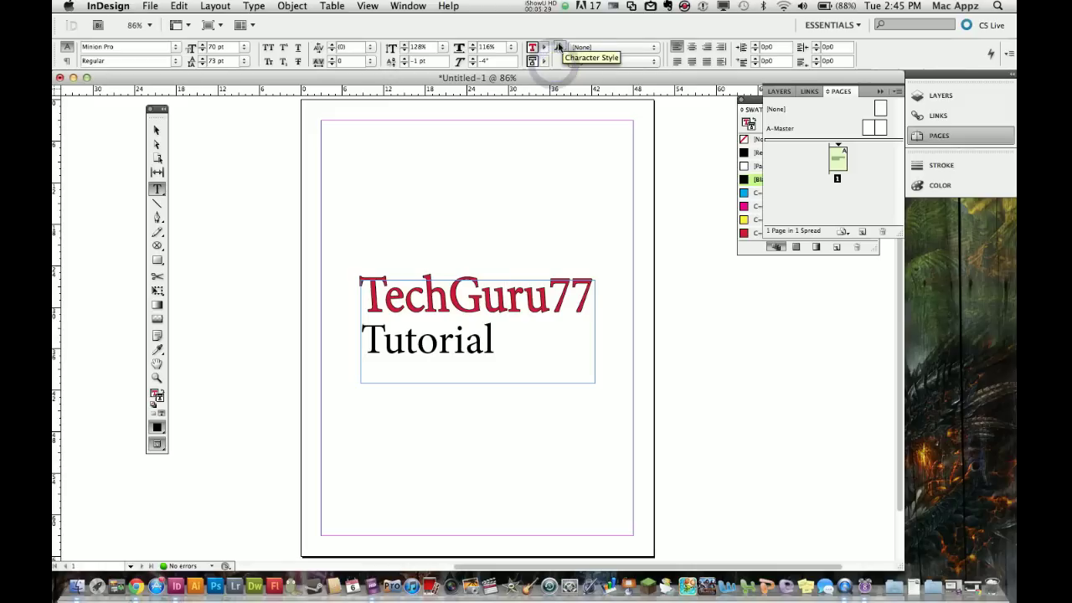
left_click(559, 47)
left_click(558, 64)
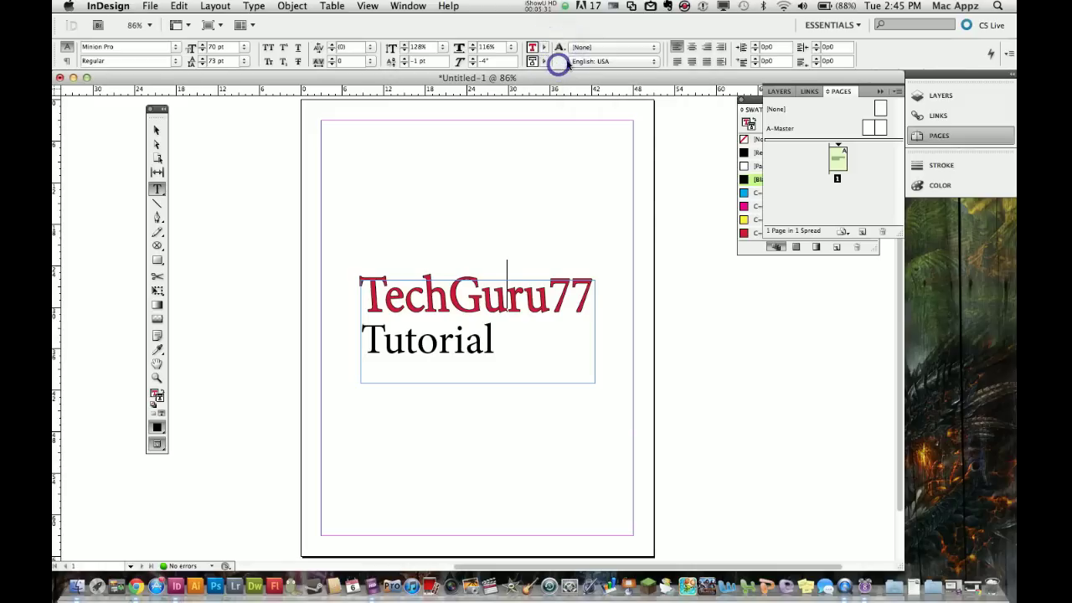
left_click(572, 62)
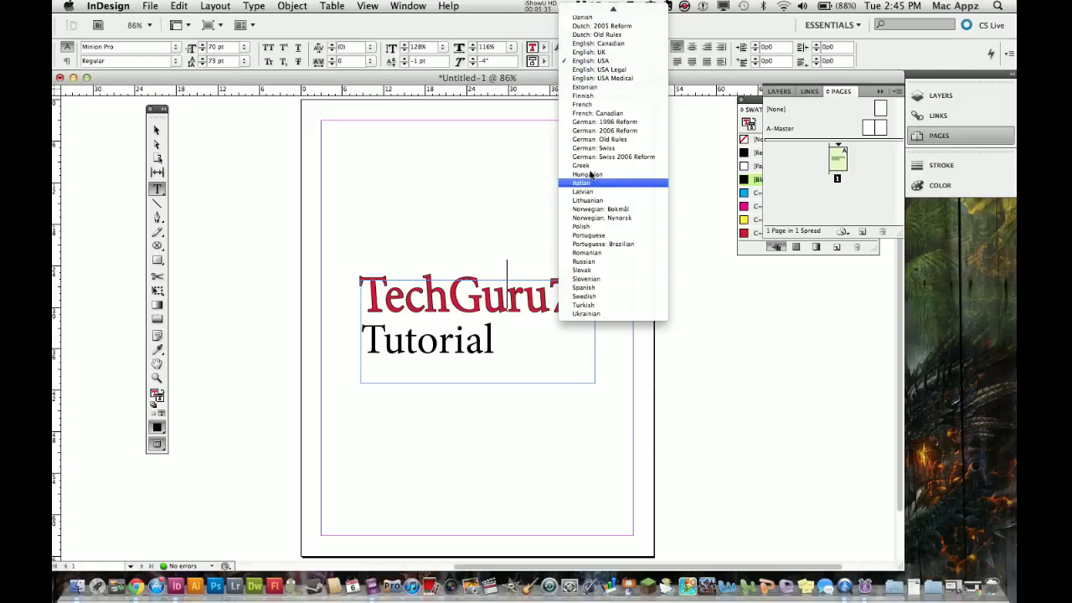
left_click(534, 116)
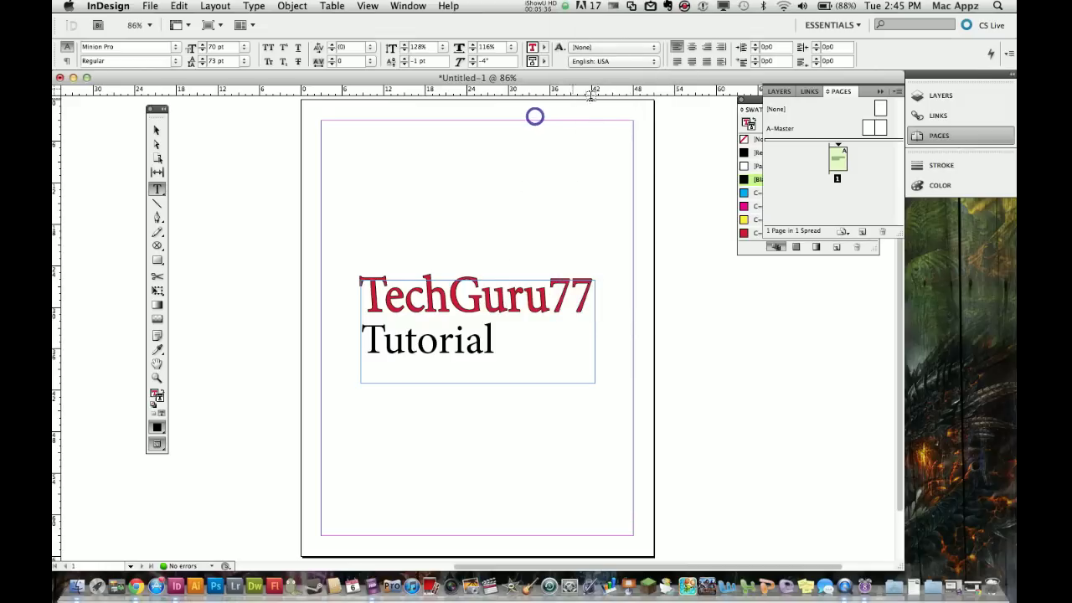
Set TechGuru77's left indent to 0p1 so it stays on one line.
left_click(757, 47)
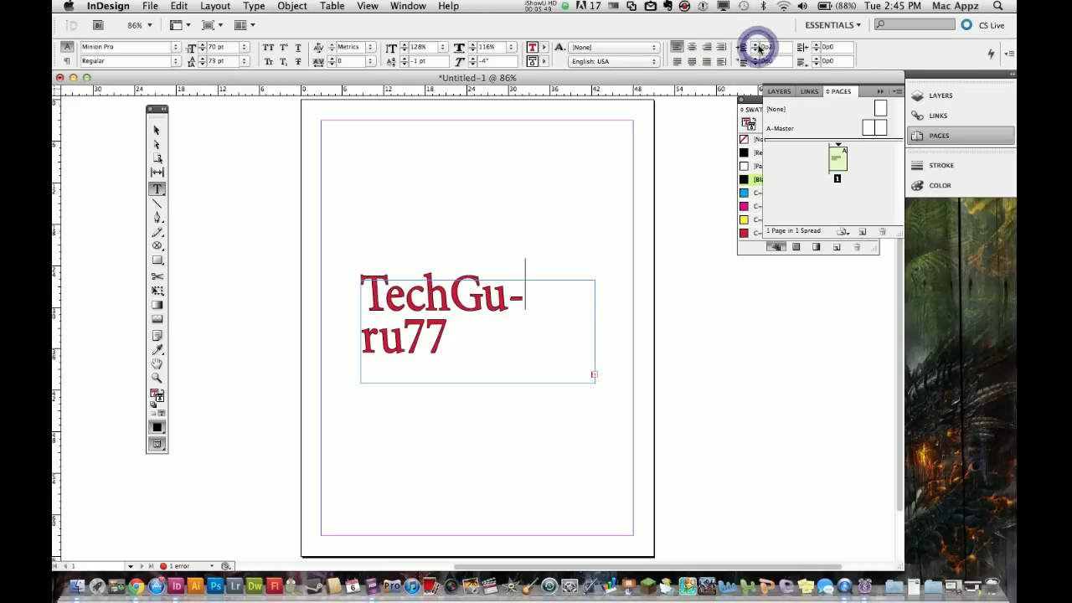
left_click(757, 49)
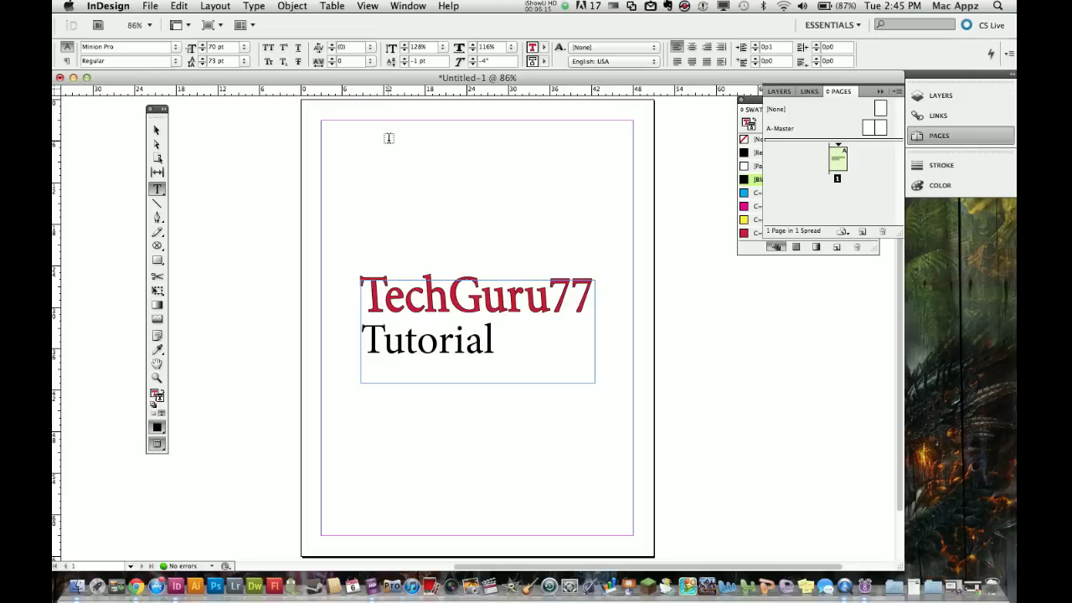
Enter the 'TechGuru77 / Tutorial' frame and highlight 'echGuru77' through the end of 'Tutorial'.
left_click(161, 129)
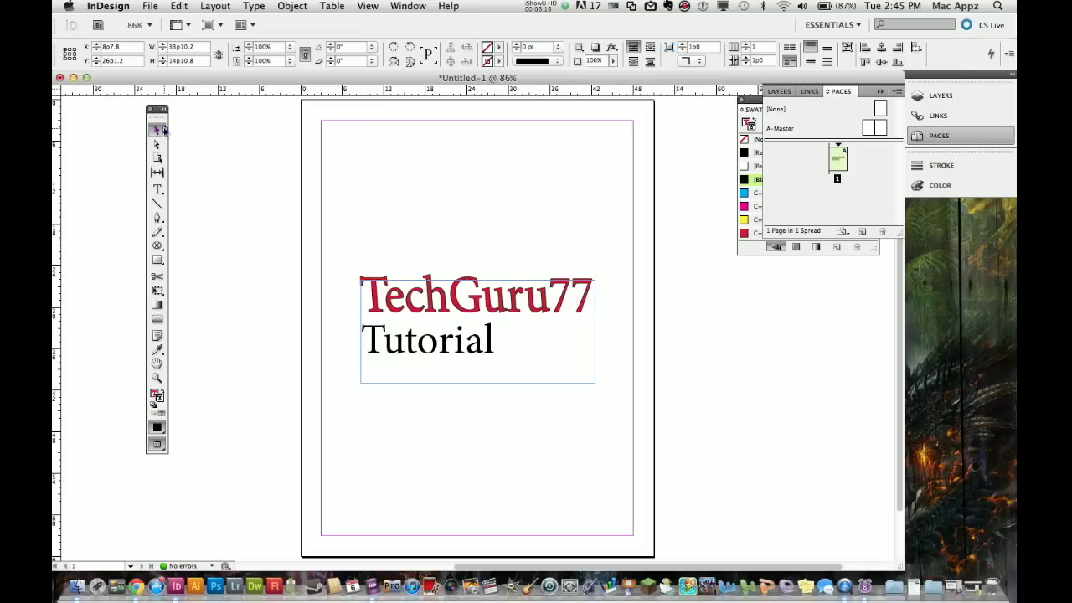
left_click(438, 321)
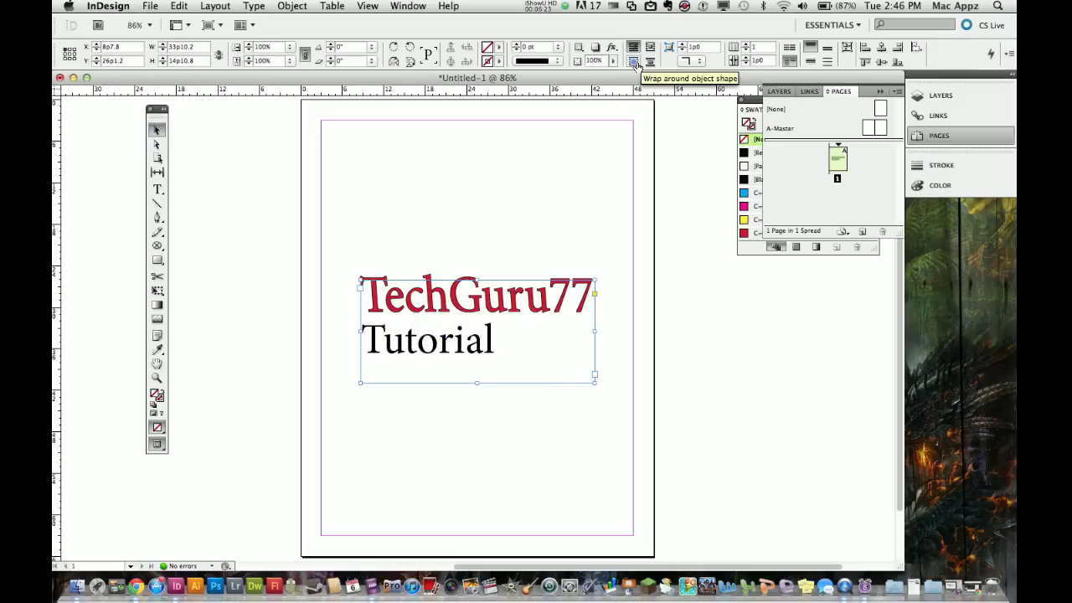
double_click(463, 320)
left_click_drag(494, 339, 360, 288)
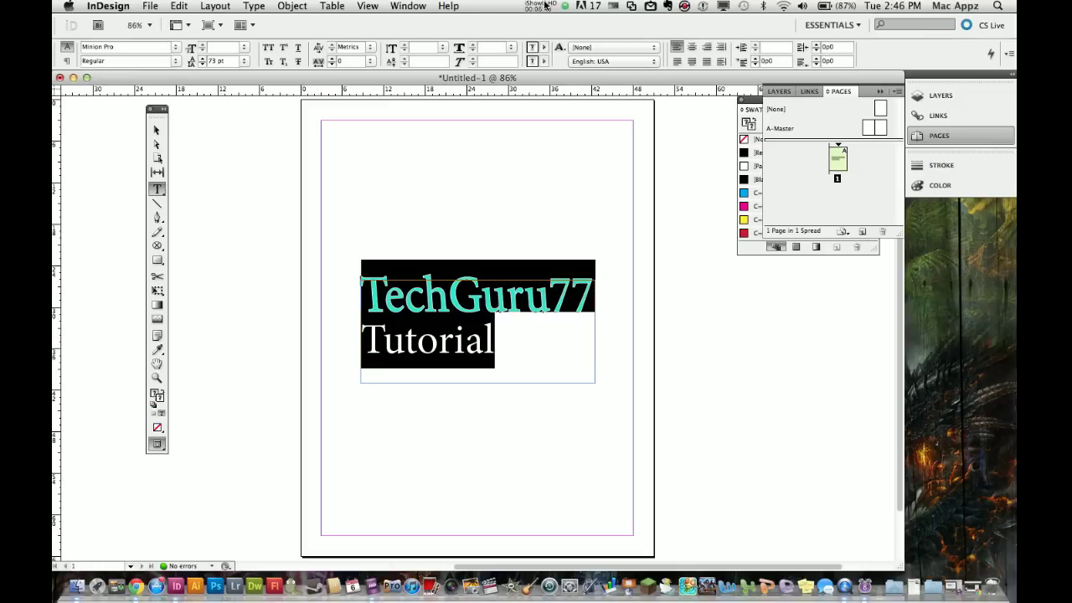
left_click(545, 6)
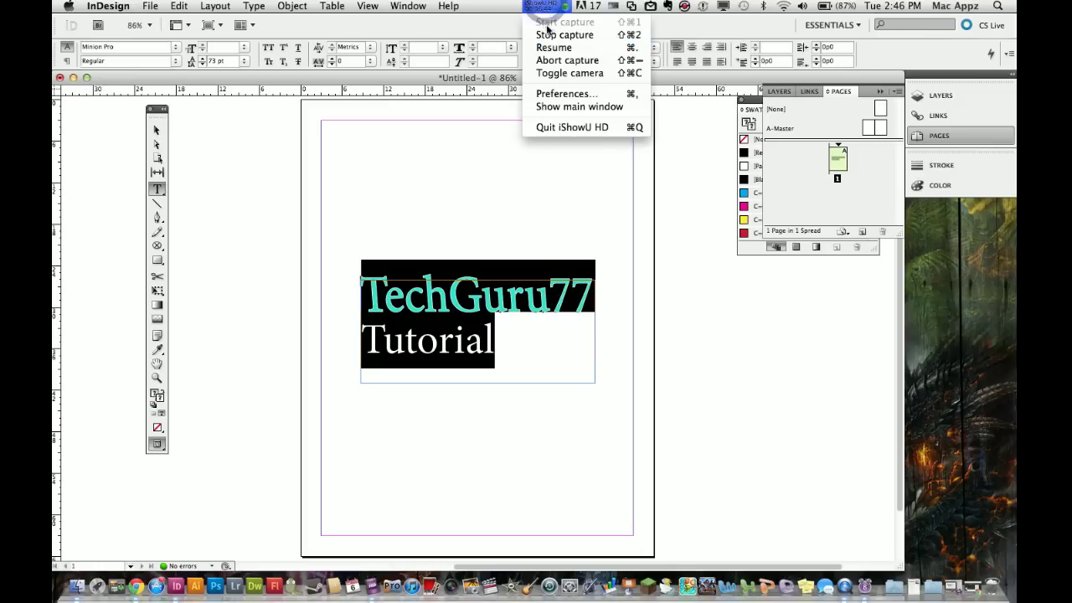